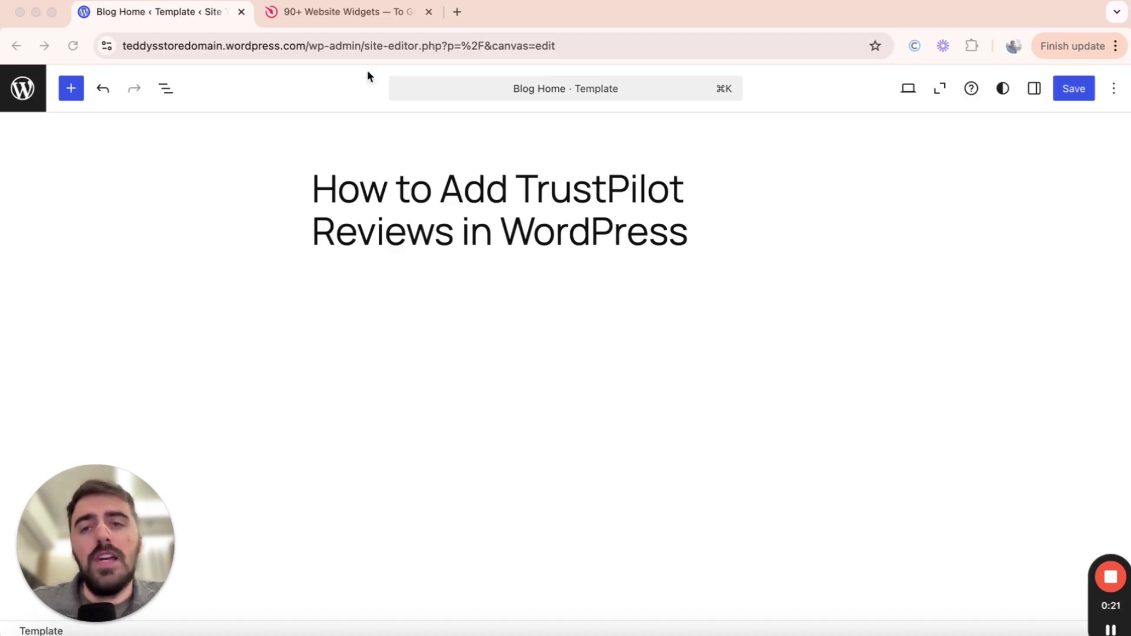
# Open the All-in-One Reviews widget page from the Elfsight Widgets menu's Reviews category
pyautogui.click(311, 9)
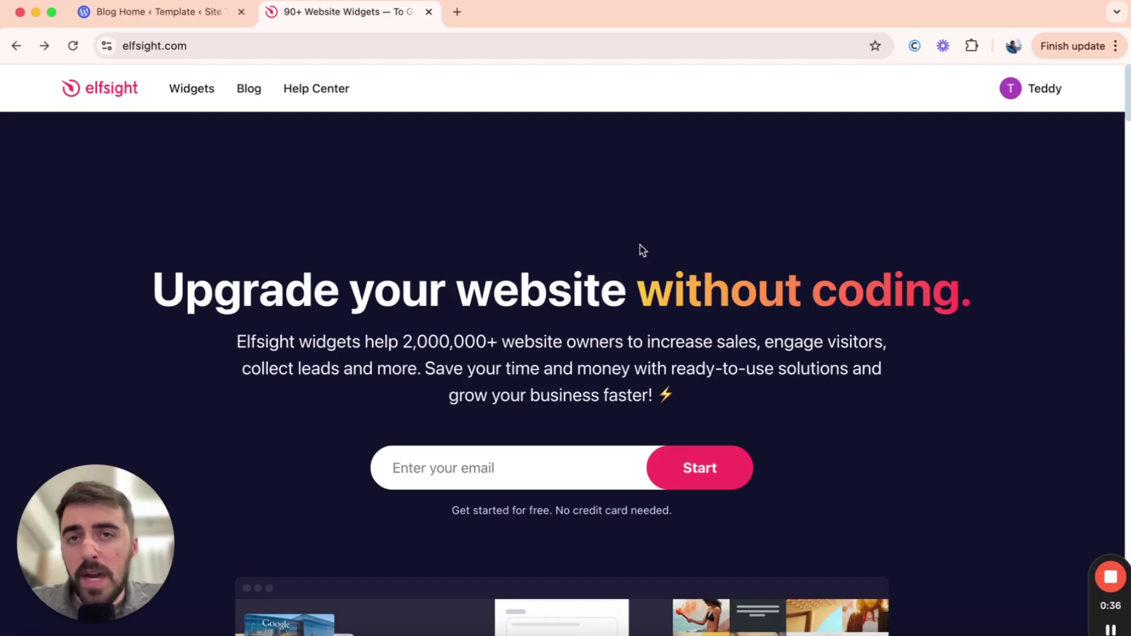
pyautogui.moveTo(192, 90)
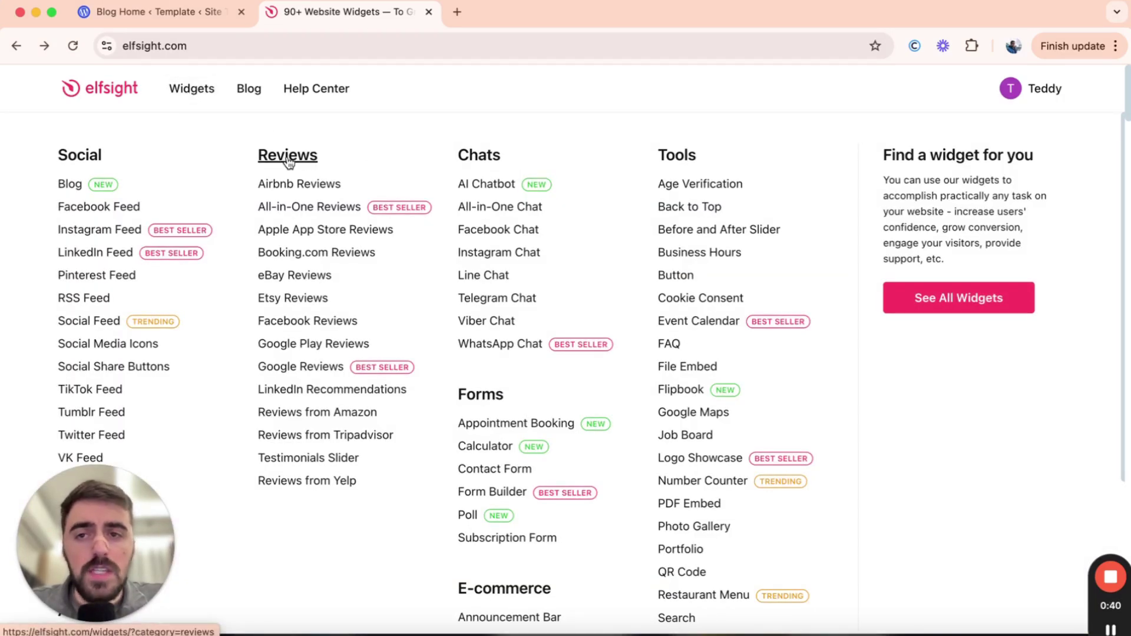
pyautogui.click(309, 209)
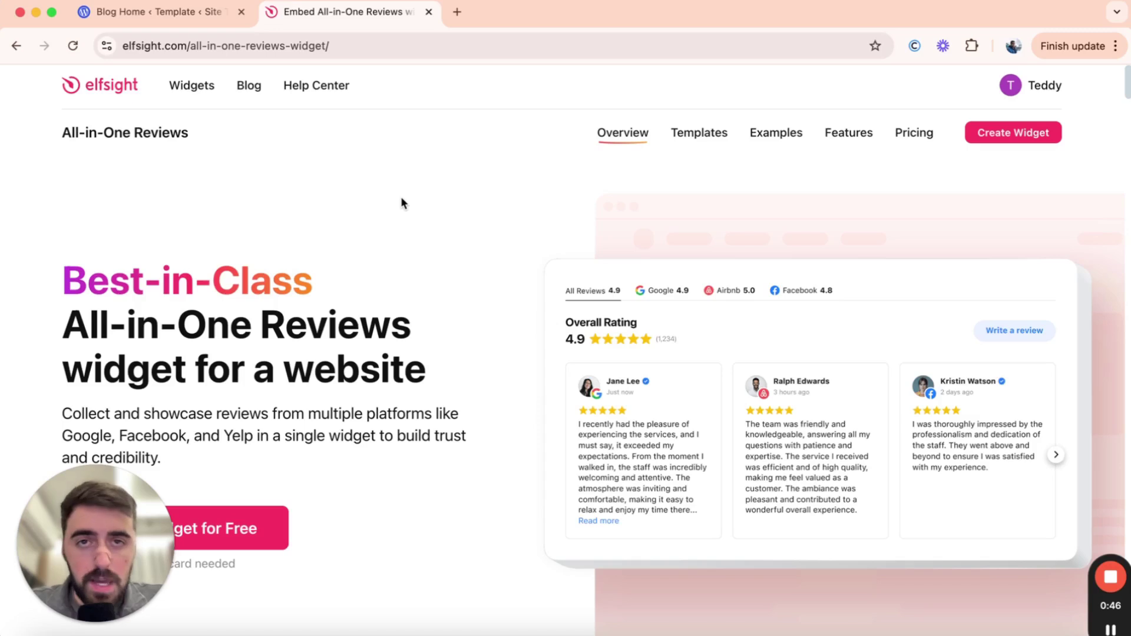
pyautogui.scroll(-3, 401, 203)
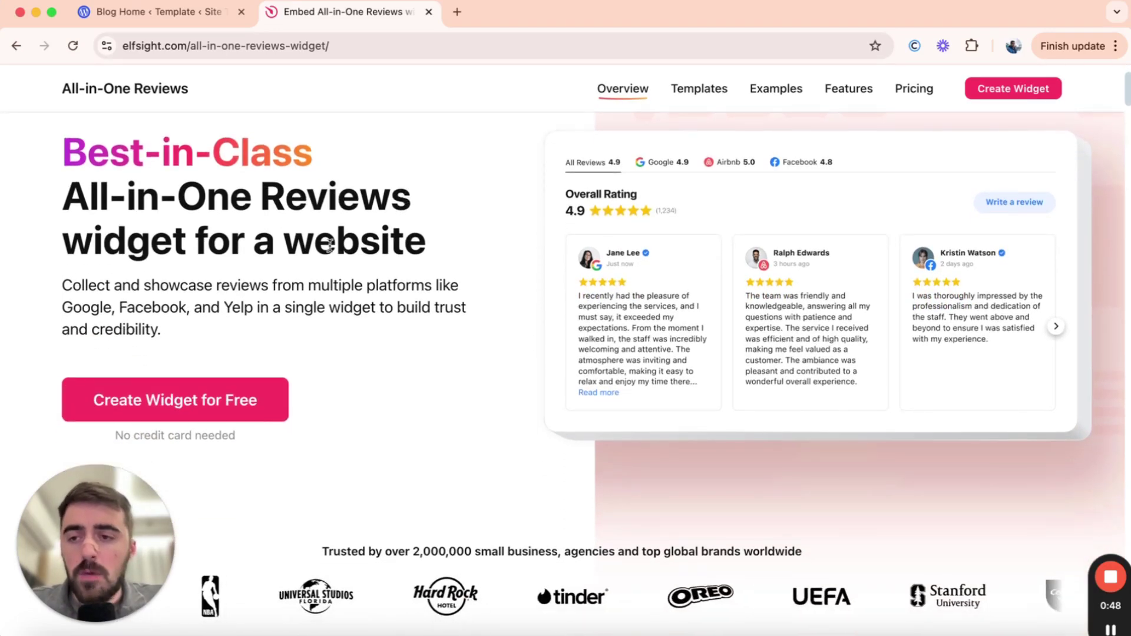
# Start a free widget and preview the Grid and Simple Carousel templates
pyautogui.click(234, 399)
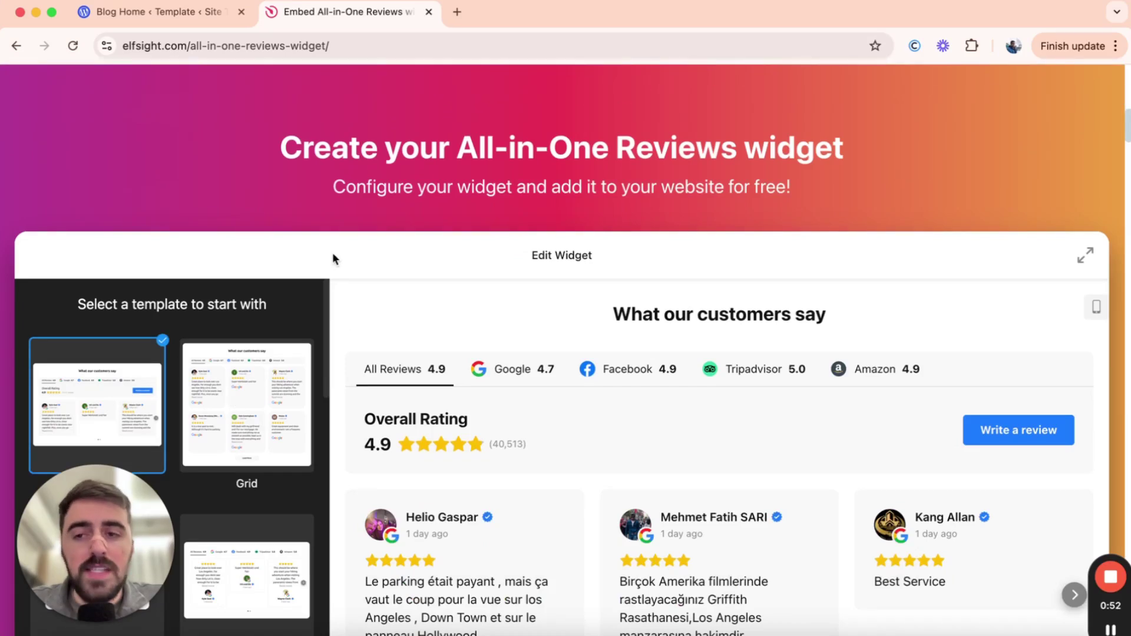
pyautogui.scroll(-2, 333, 252)
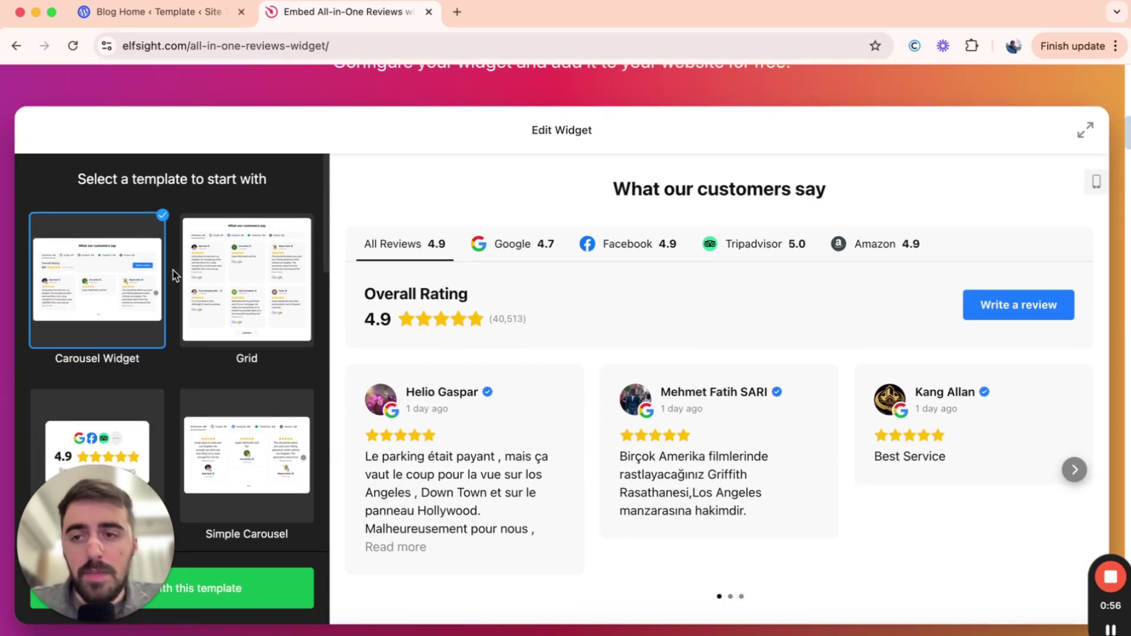
pyautogui.click(221, 271)
pyautogui.scroll(-5, 247, 307)
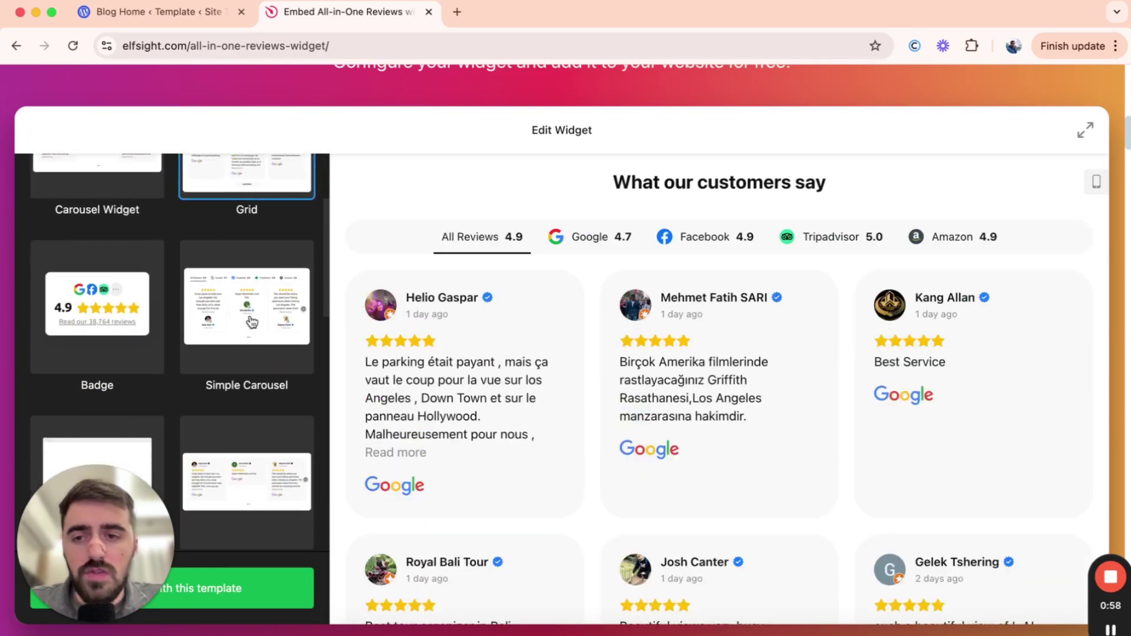
pyautogui.click(253, 323)
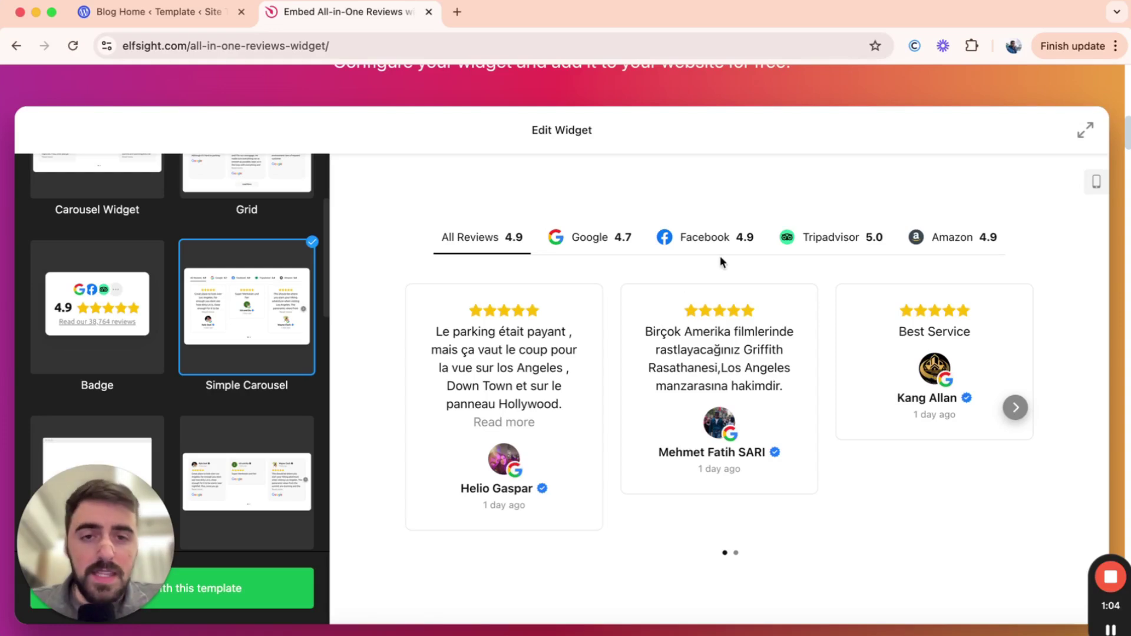
# Check the preview in mobile and desktop layouts, then pick the Carousel Widget template
pyautogui.click(1096, 183)
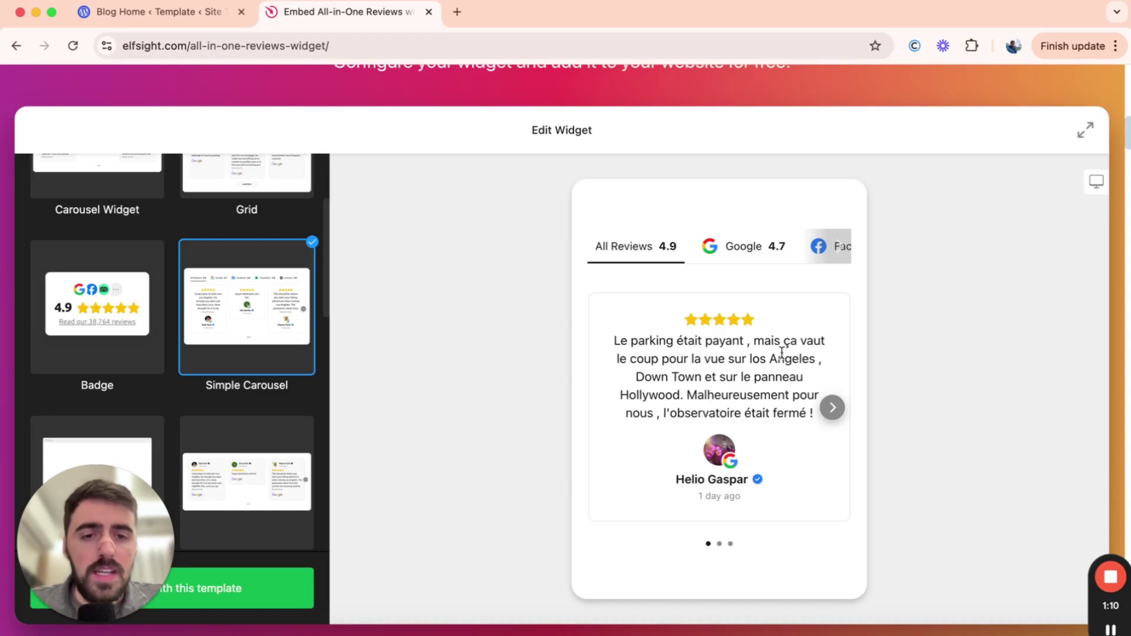
pyautogui.click(1096, 182)
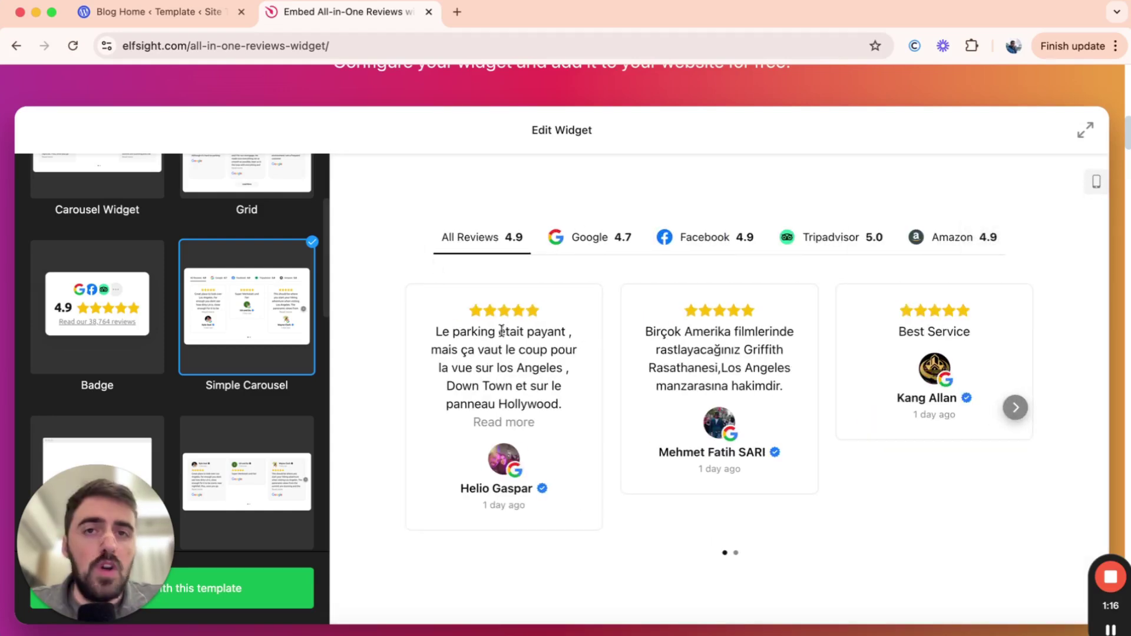
pyautogui.scroll(3, 247, 317)
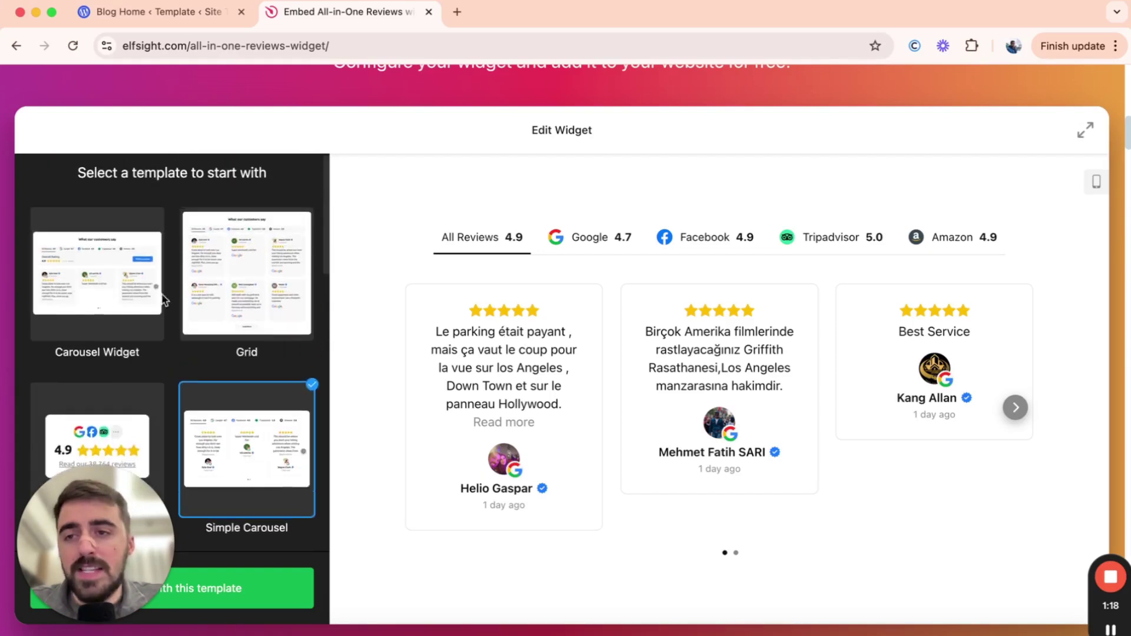
pyautogui.click(113, 284)
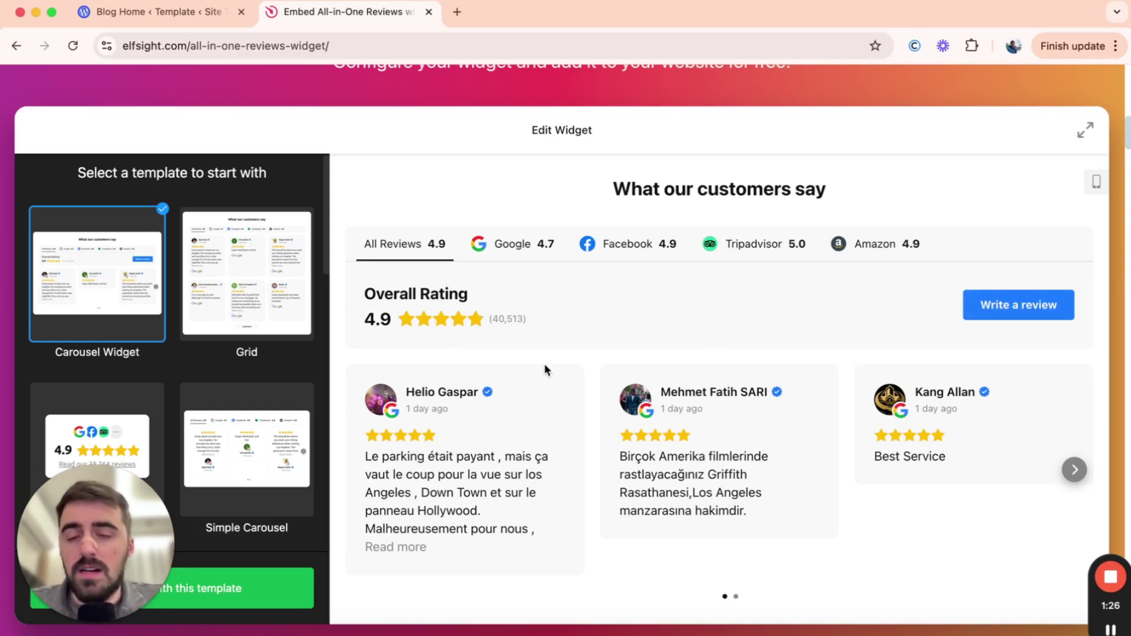
pyautogui.moveTo(107, 534); pyautogui.dragTo(455, 524)
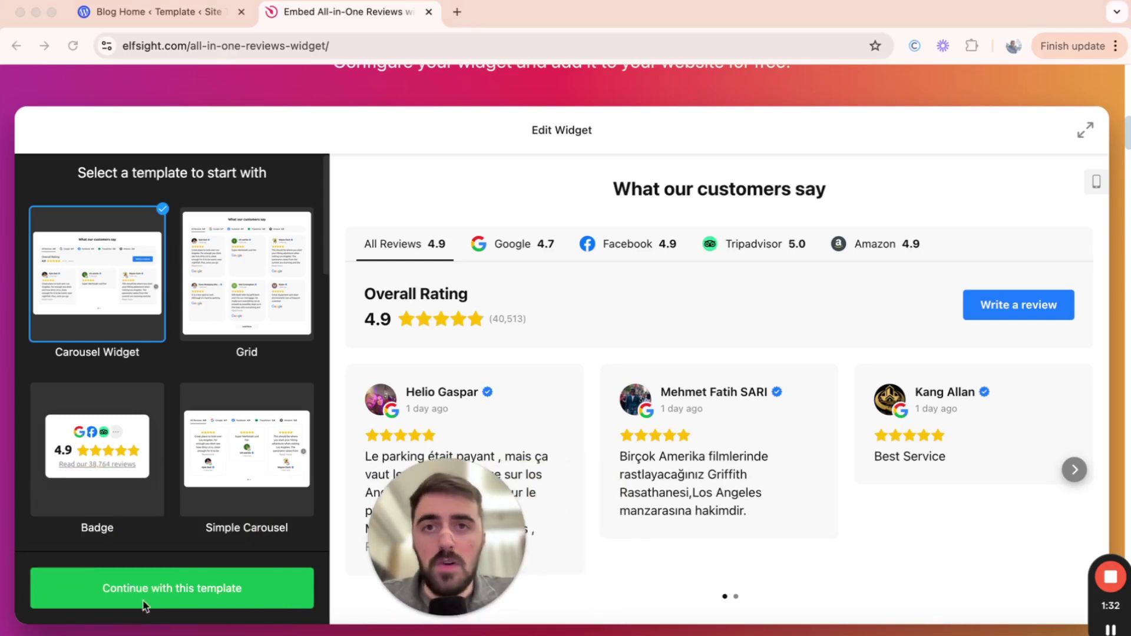
# Confirm the Carousel Widget template and add a Custom review source from More Platforms
pyautogui.click(187, 589)
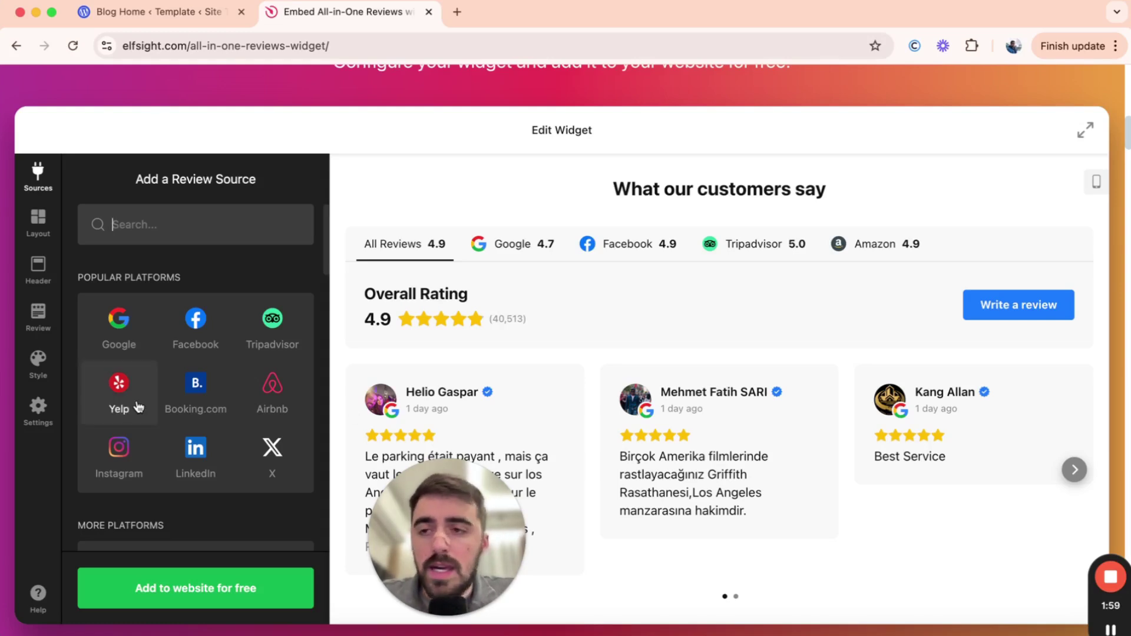
pyautogui.scroll(-4, 151, 330)
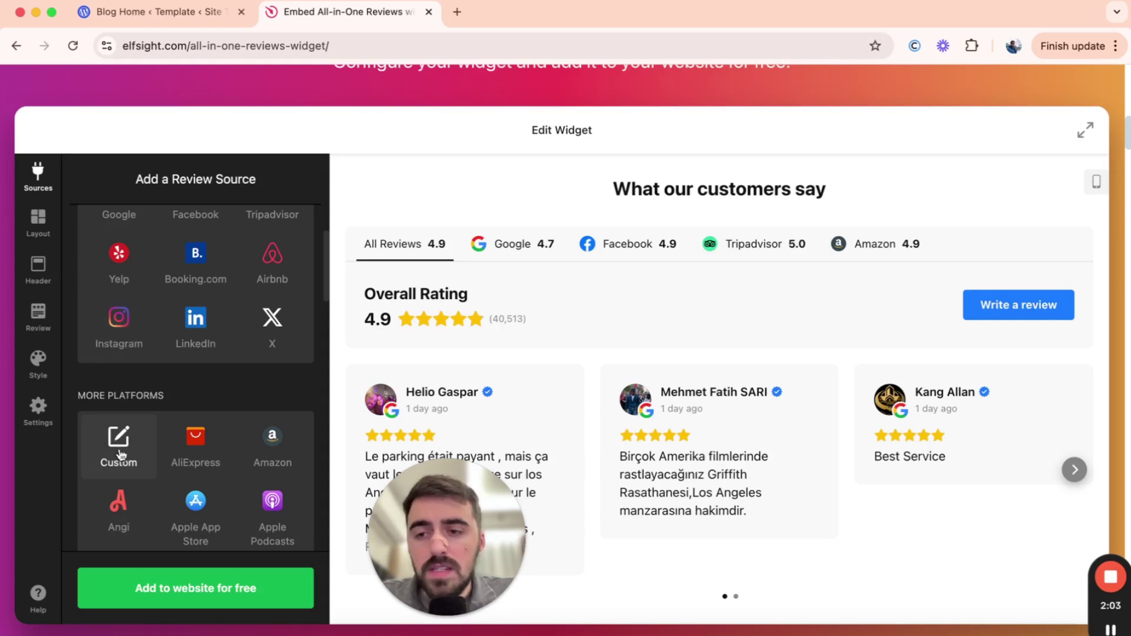
pyautogui.click(110, 429)
# Name the custom source 'TrustPilot', upload a star as its icon, and start a new review
pyautogui.moveTo(66, 335); pyautogui.dragTo(145, 336)
pyautogui.write('TrustPilot')
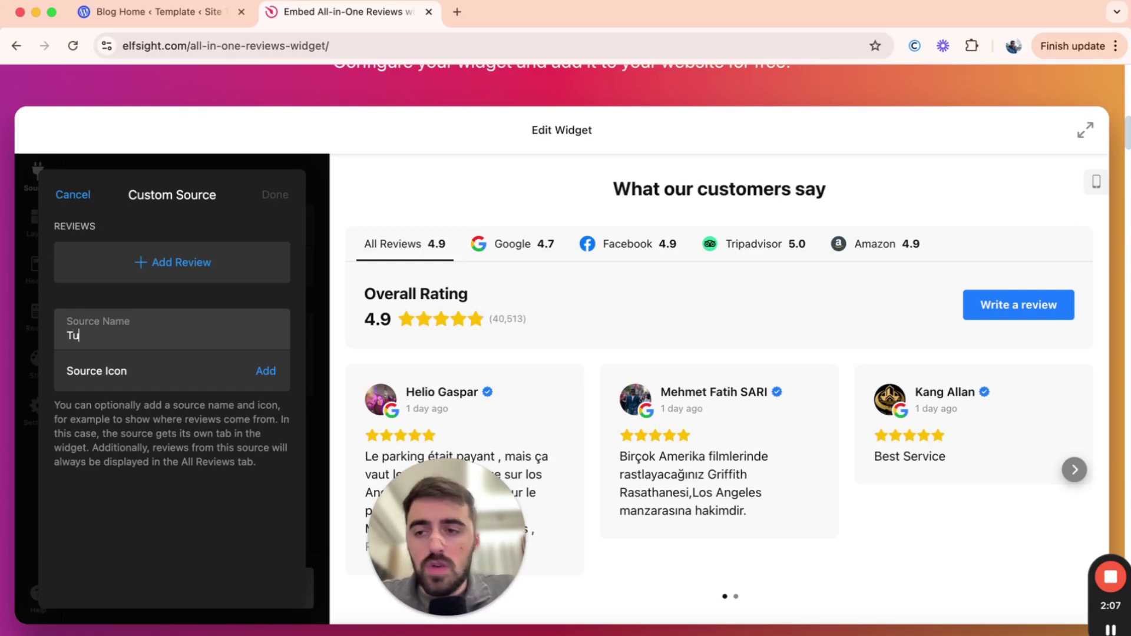
pyautogui.click(72, 376)
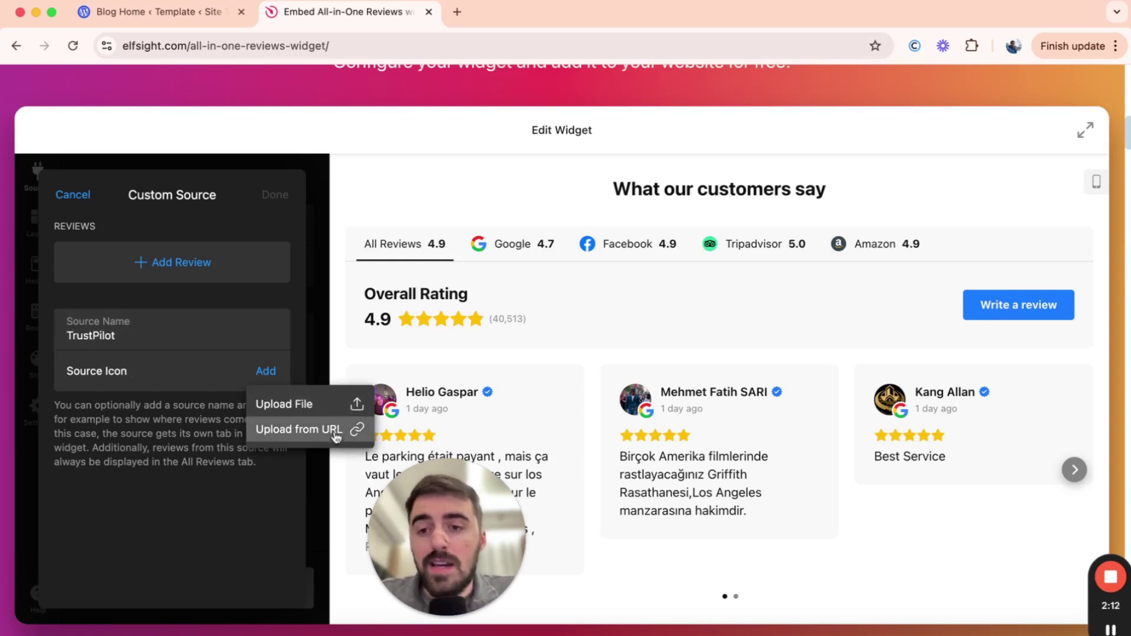
pyautogui.click(322, 407)
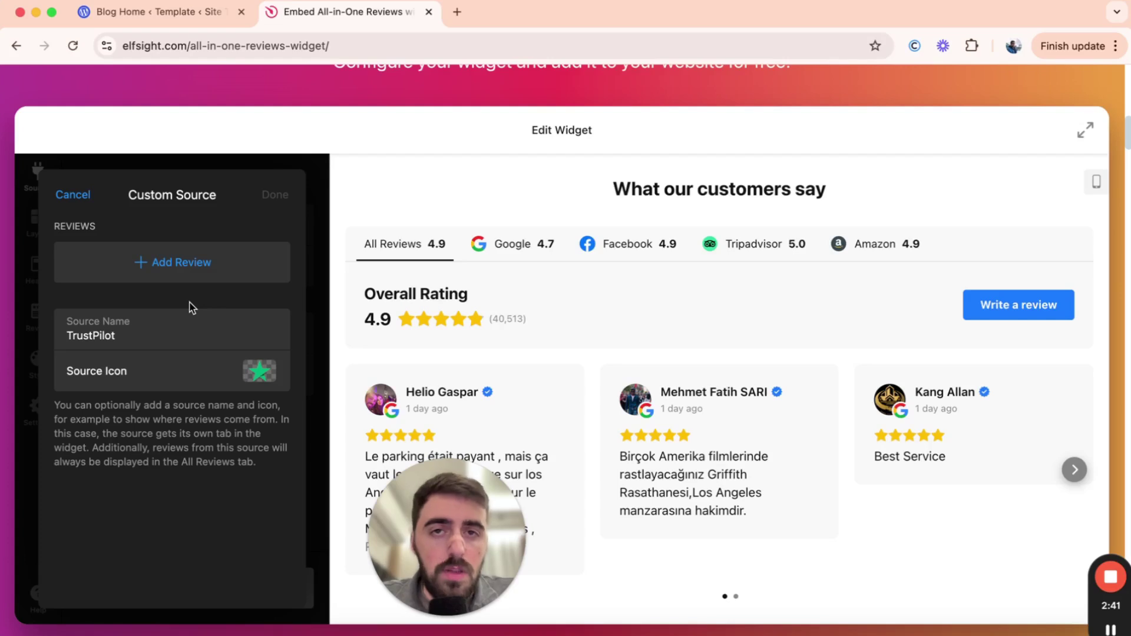
pyautogui.click(170, 265)
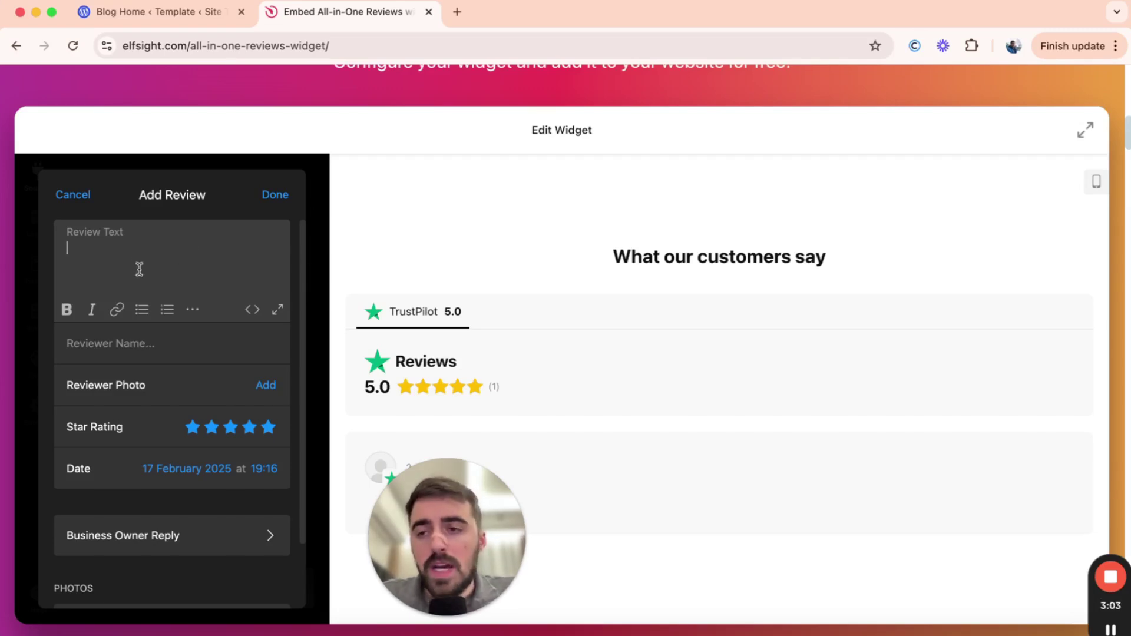
# Paste the five-star dentist review text, enter the reviewer's name, and save the review
pyautogui.write("David is a phenomenal dentist. He's extremely caring and understanding. I think I've just found myself a new dentist and one I'd recommend to everyone.")
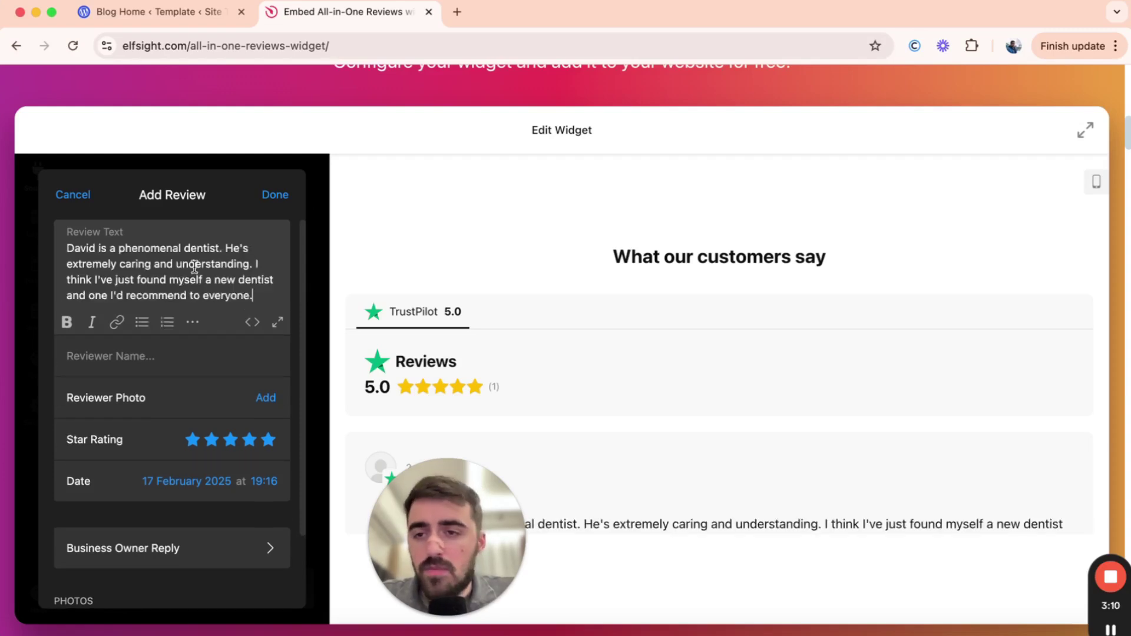
pyautogui.scroll(-1, 310, 255)
pyautogui.click(156, 321)
pyautogui.click(121, 316)
pyautogui.write('Peter Smith')
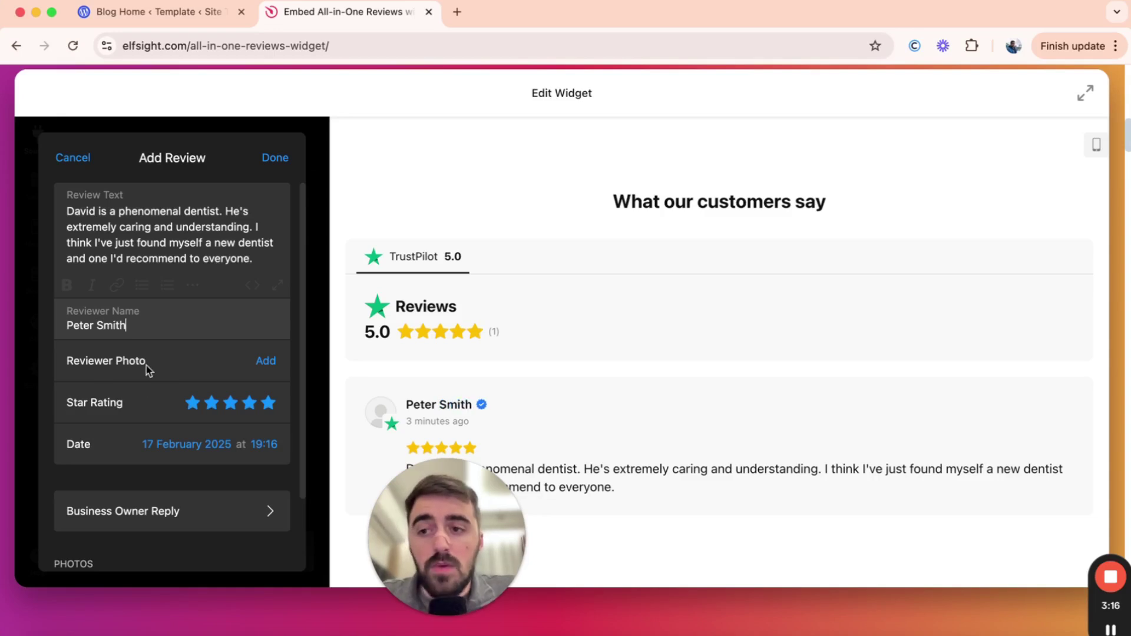
pyautogui.scroll(-1, 146, 365)
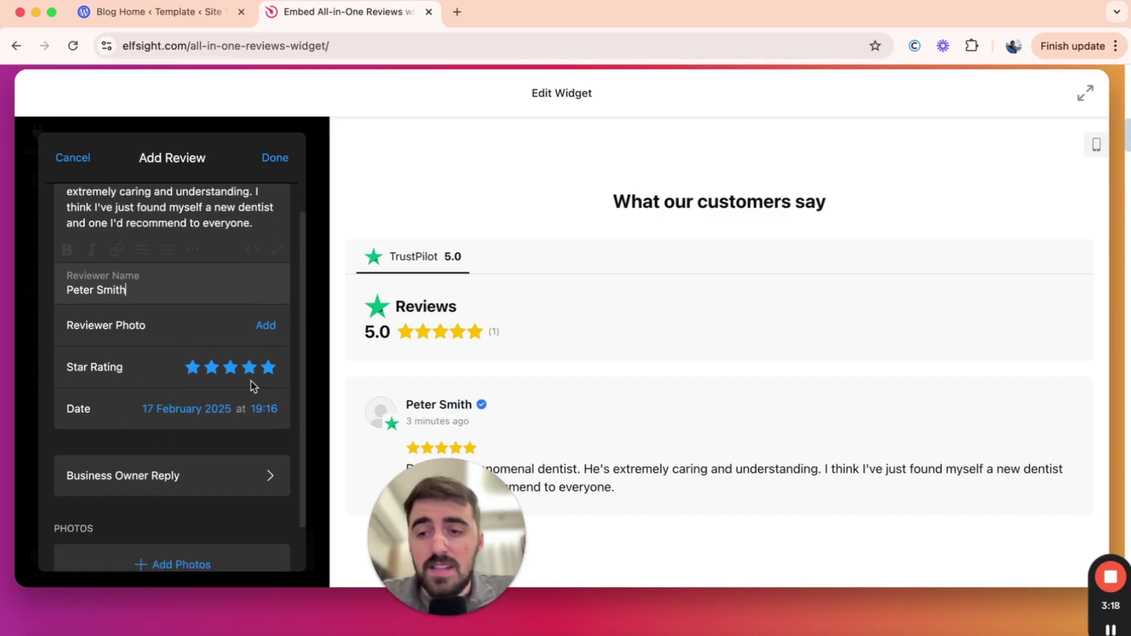
pyautogui.scroll(-2, 182, 386)
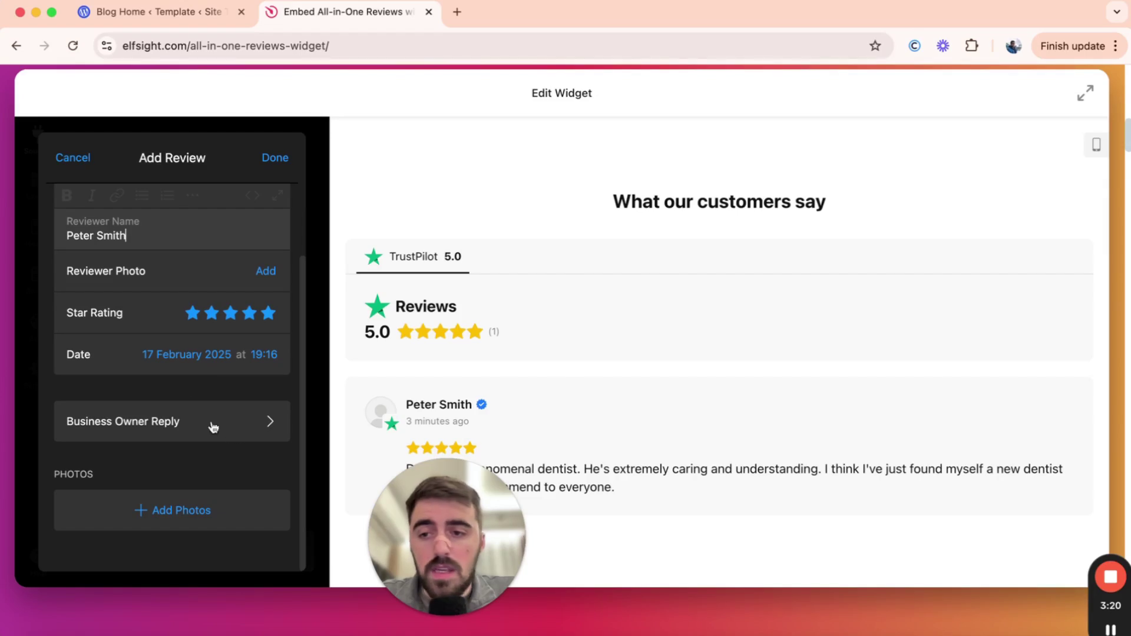
pyautogui.scroll(3, 177, 511)
pyautogui.click(271, 154)
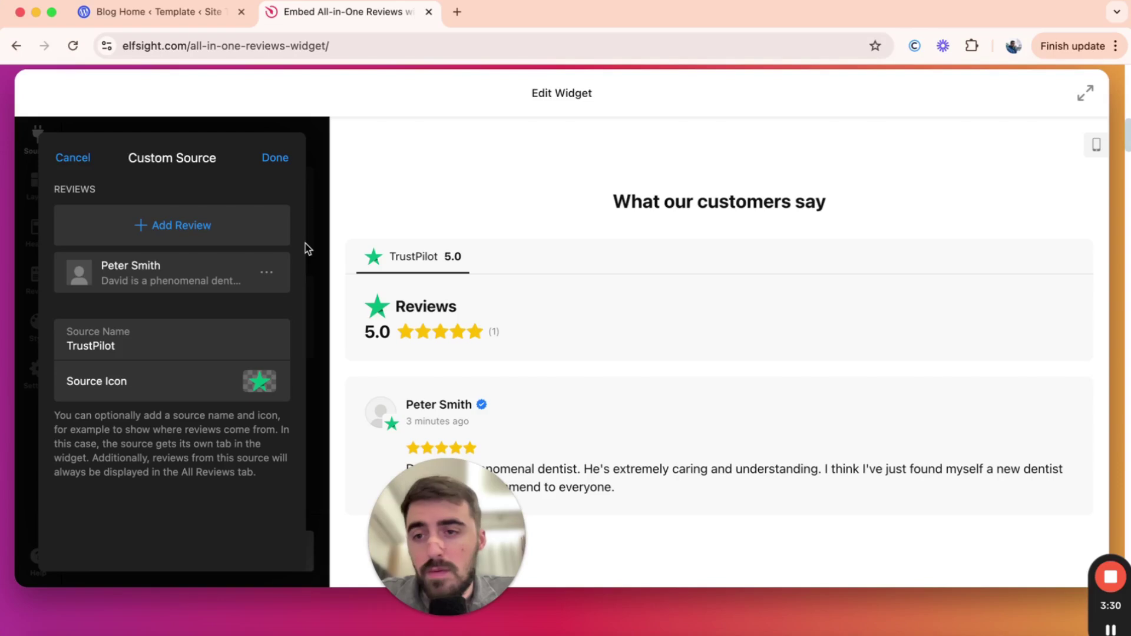
# Duplicate the dentist review twice so the TrustPilot source shows three reviews
pyautogui.click(265, 272)
pyautogui.click(296, 340)
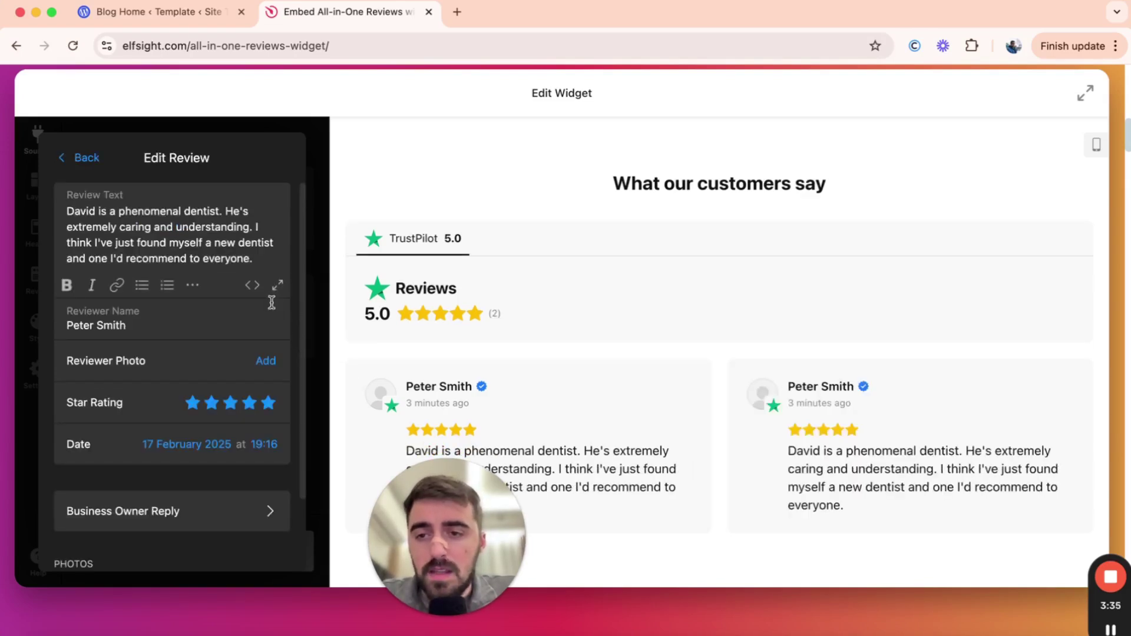
pyautogui.click(81, 158)
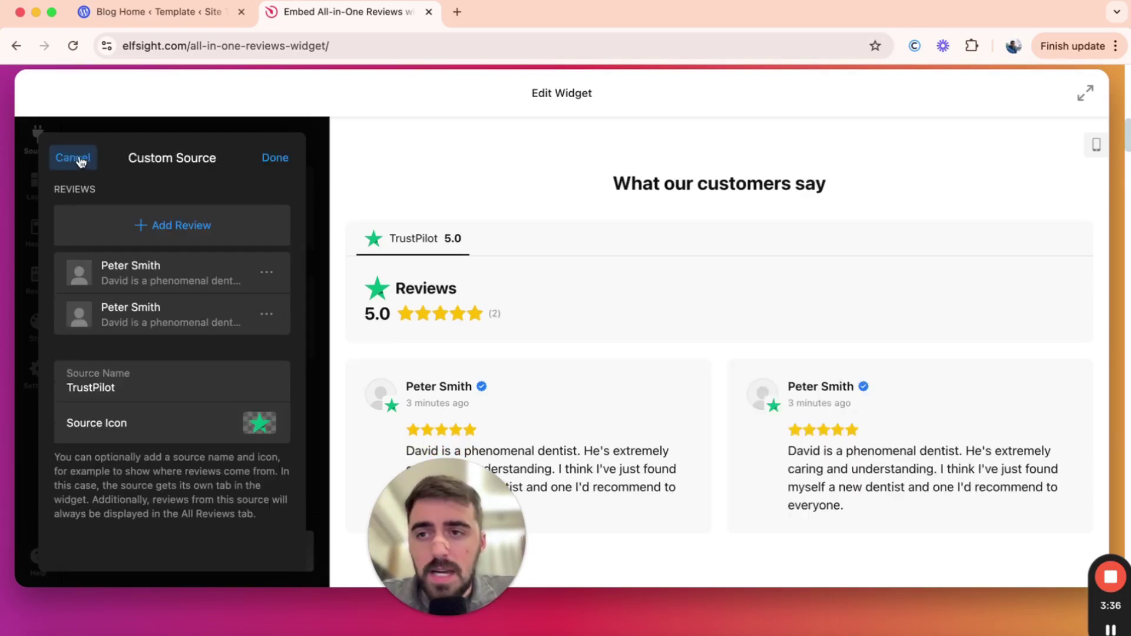
pyautogui.click(267, 314)
pyautogui.click(287, 372)
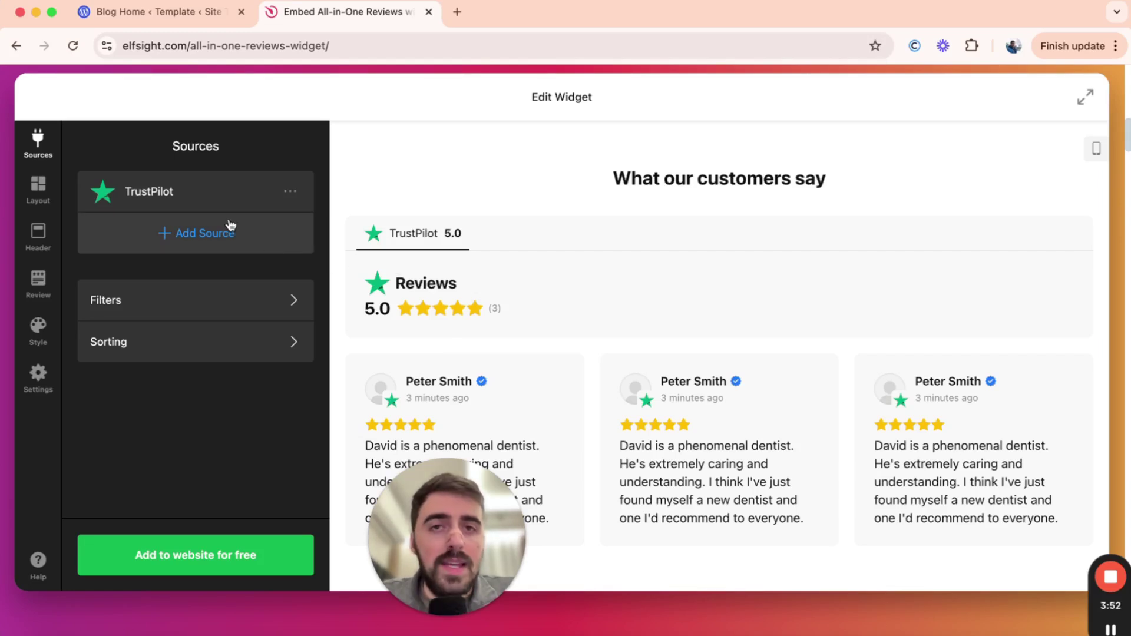
# Browse the Layout, Header, Review, Style and Settings panels, ending back on Header
pyautogui.click(46, 184)
pyautogui.click(49, 243)
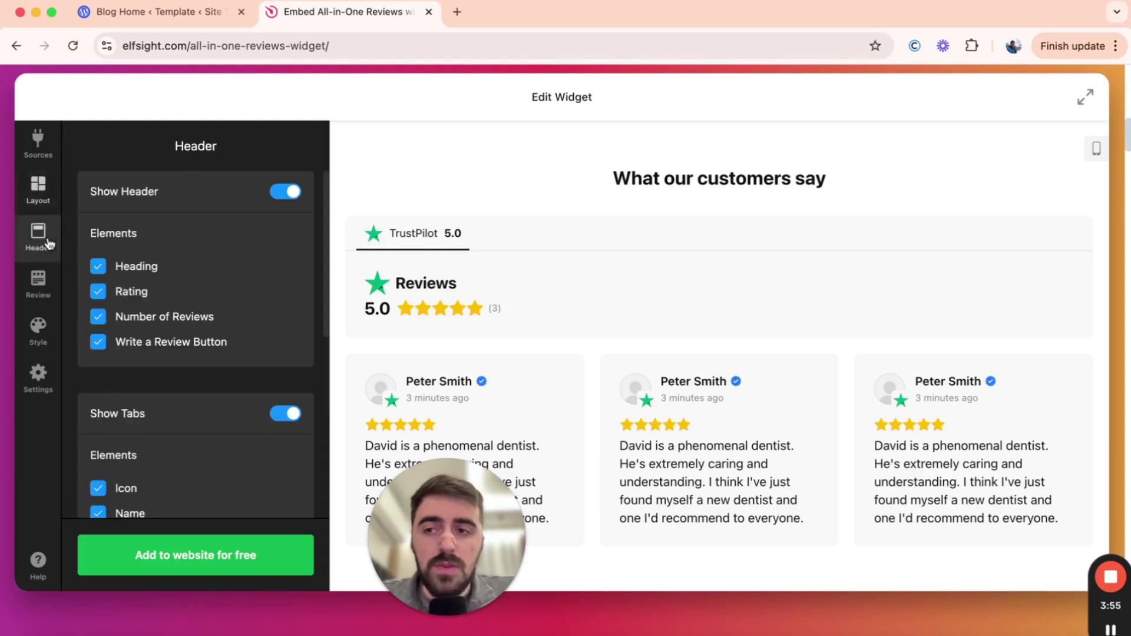
pyautogui.click(49, 282)
pyautogui.click(49, 328)
pyautogui.click(50, 377)
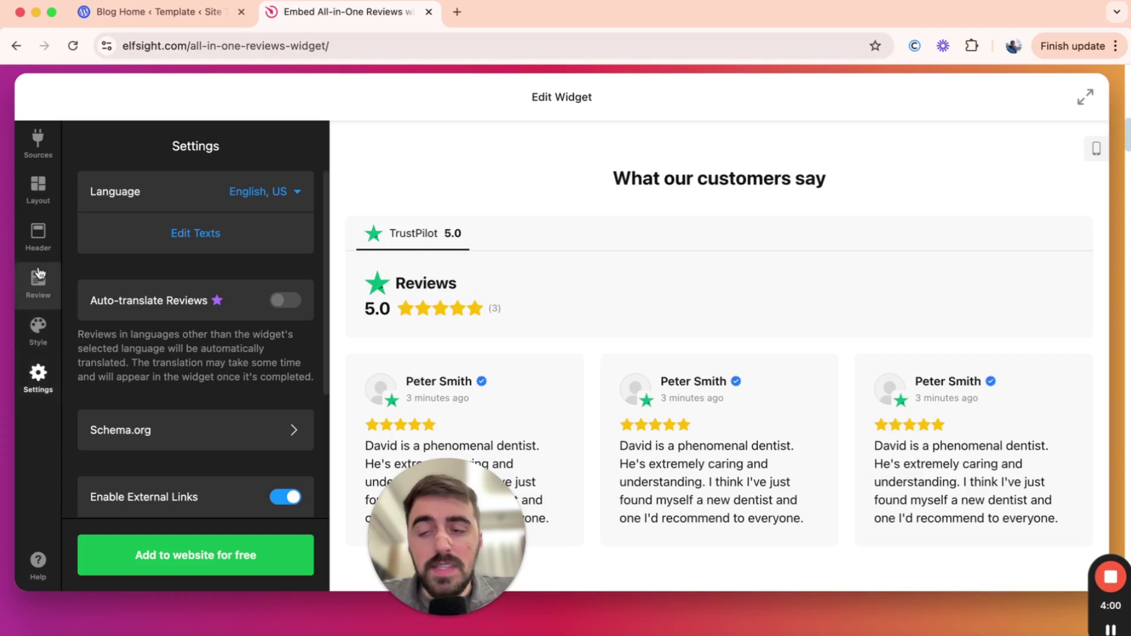
pyautogui.click(40, 230)
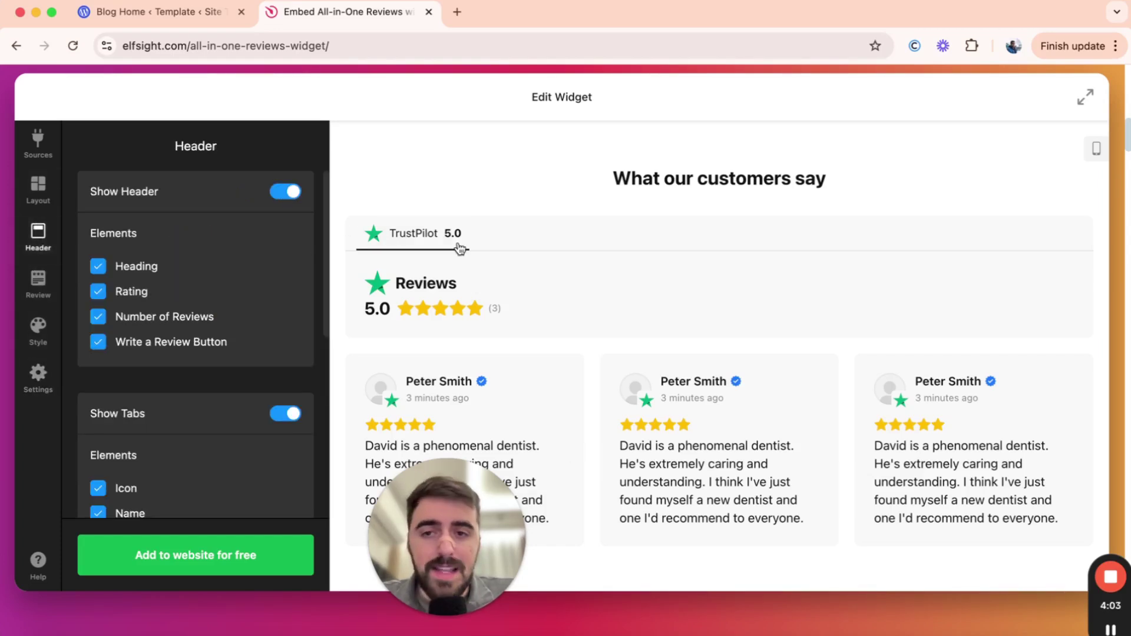
pyautogui.click(99, 293)
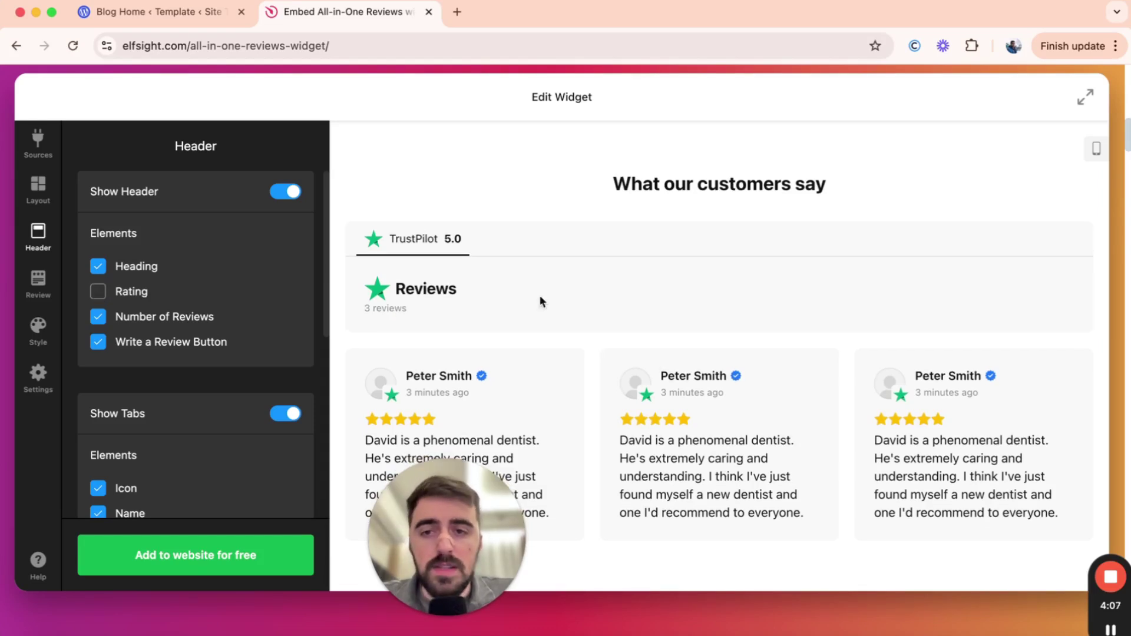
pyautogui.click(118, 294)
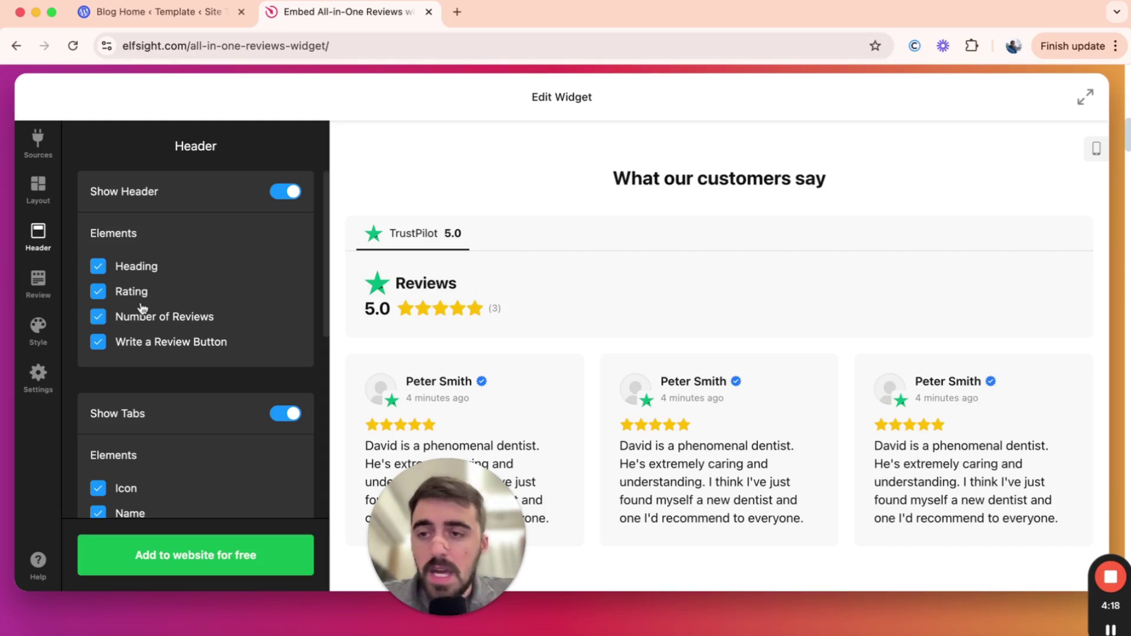
# Set the widget's accent colour to purple after briefly trying orange
pyautogui.click(51, 330)
pyautogui.click(207, 304)
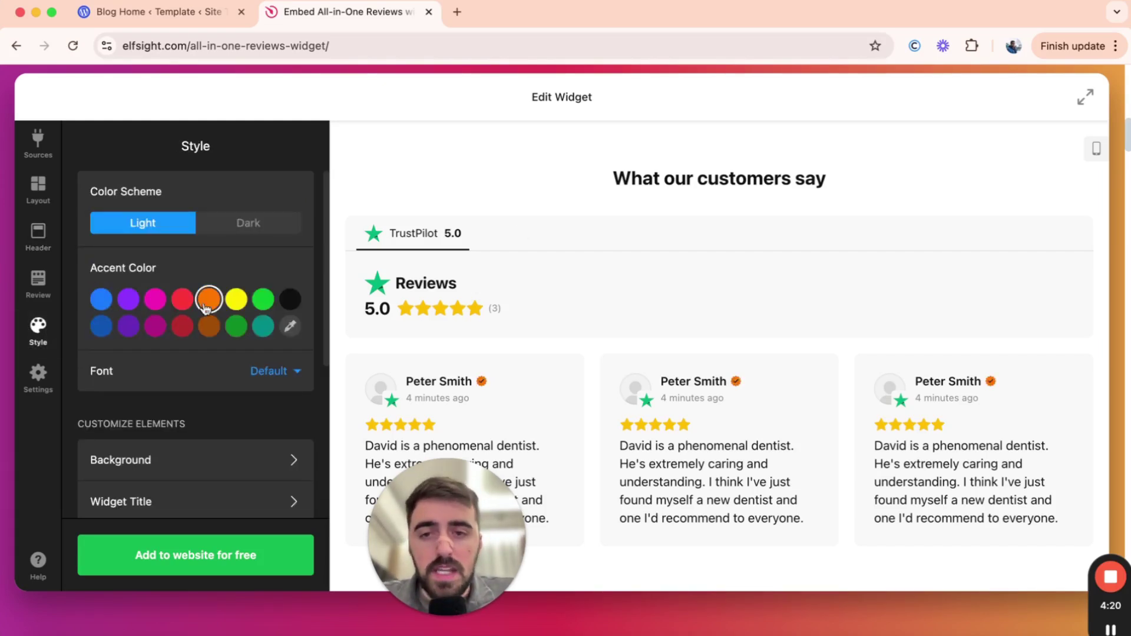
pyautogui.click(128, 301)
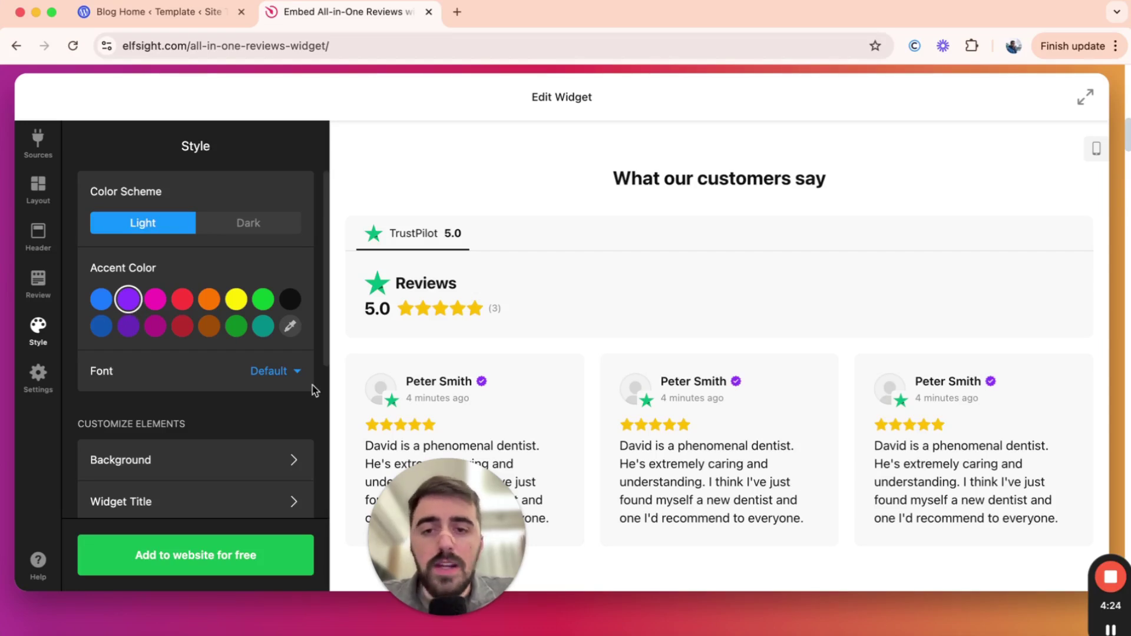
pyautogui.scroll(-2, 312, 386)
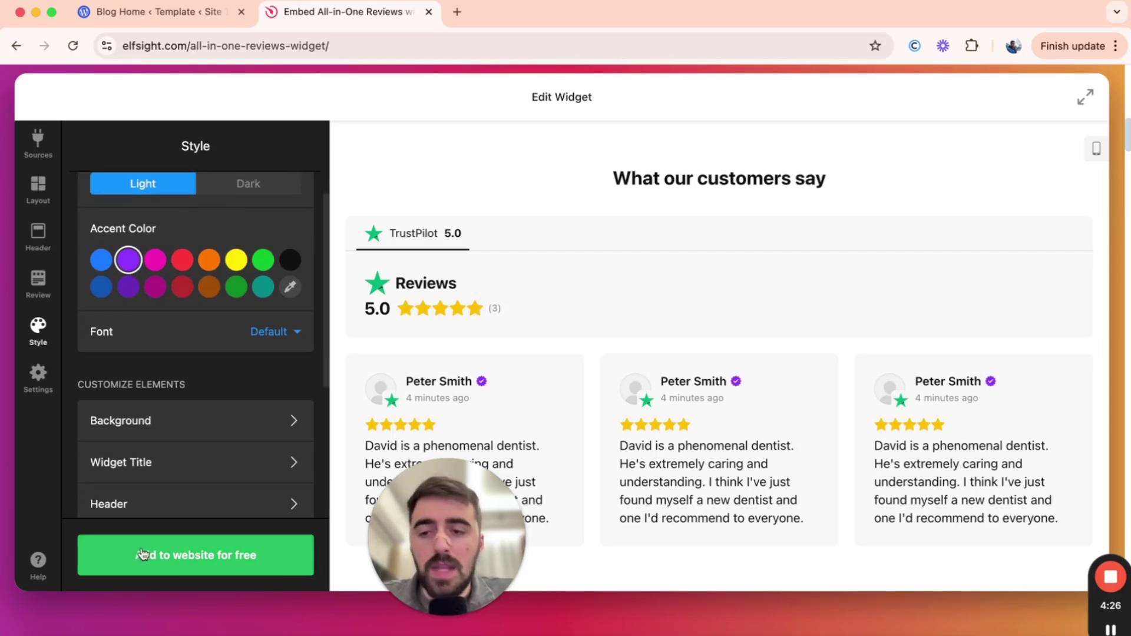
# Save the widget via 'Add to website for free' and open it in the dashboard
pyautogui.click(224, 567)
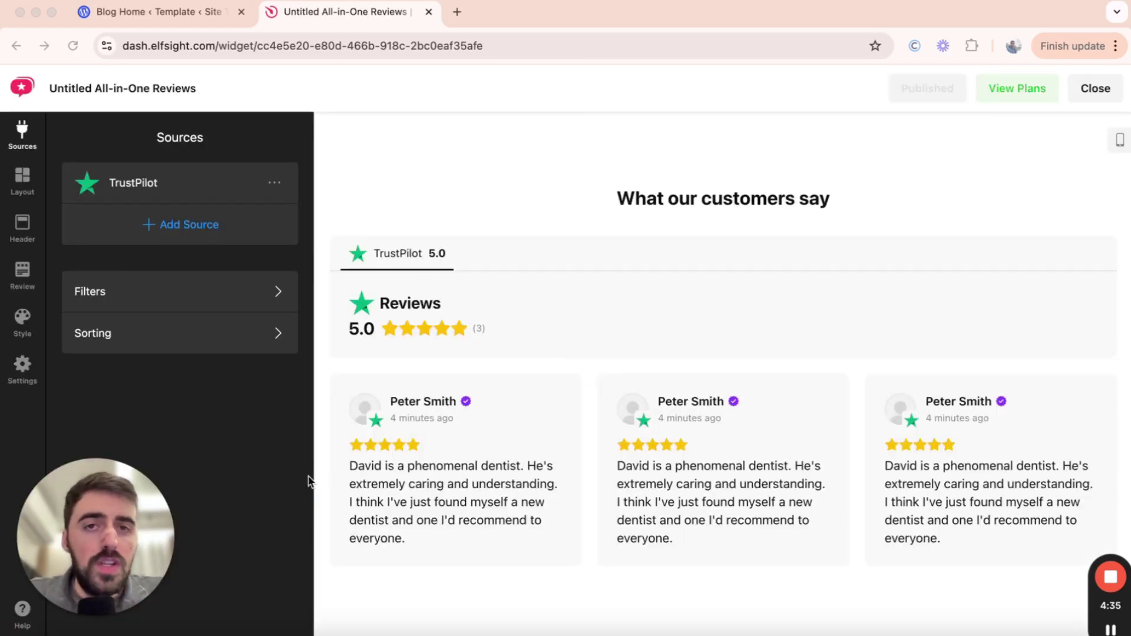
pyautogui.click(908, 132)
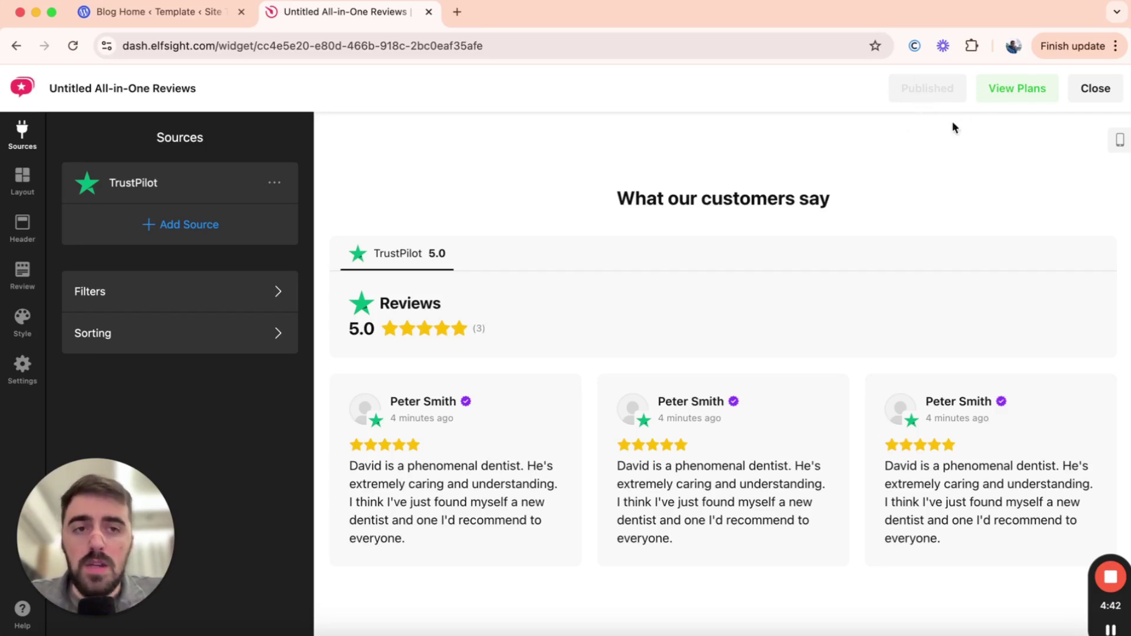
# Browse the pricing plans from Free through Premium and the Enterprise tiers
pyautogui.click(1009, 94)
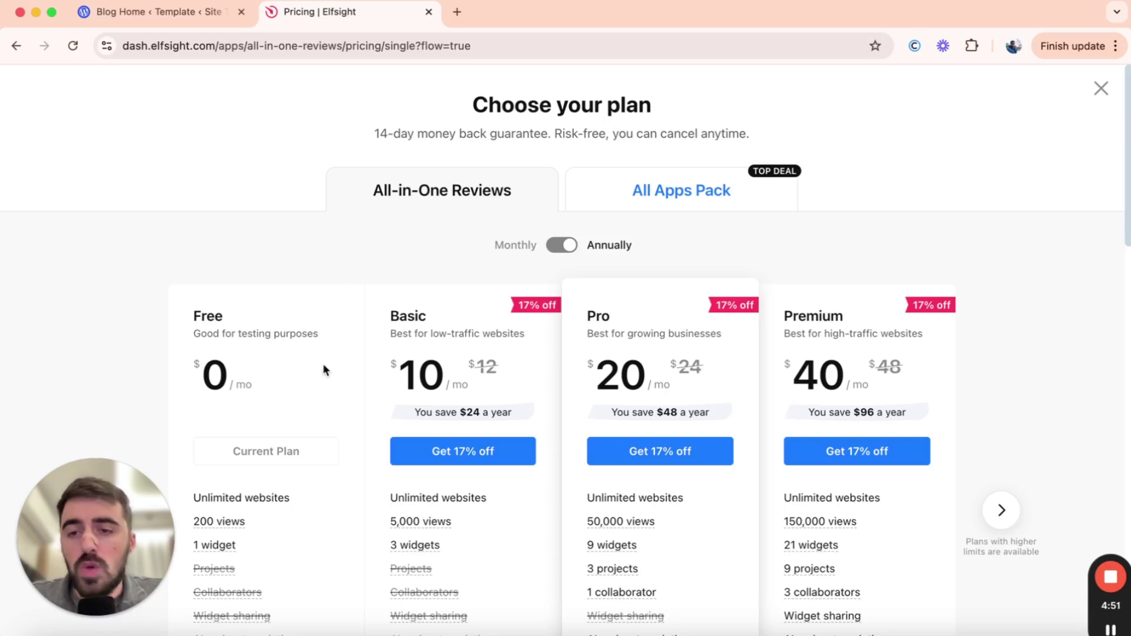
pyautogui.scroll(-3, 323, 371)
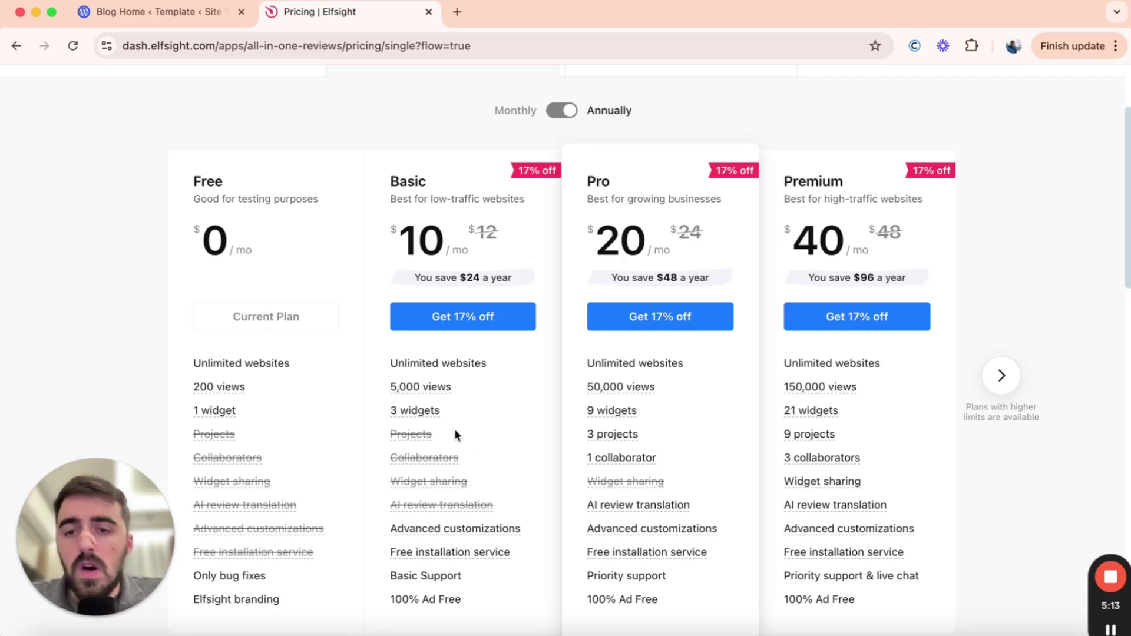
pyautogui.moveTo(421, 419)
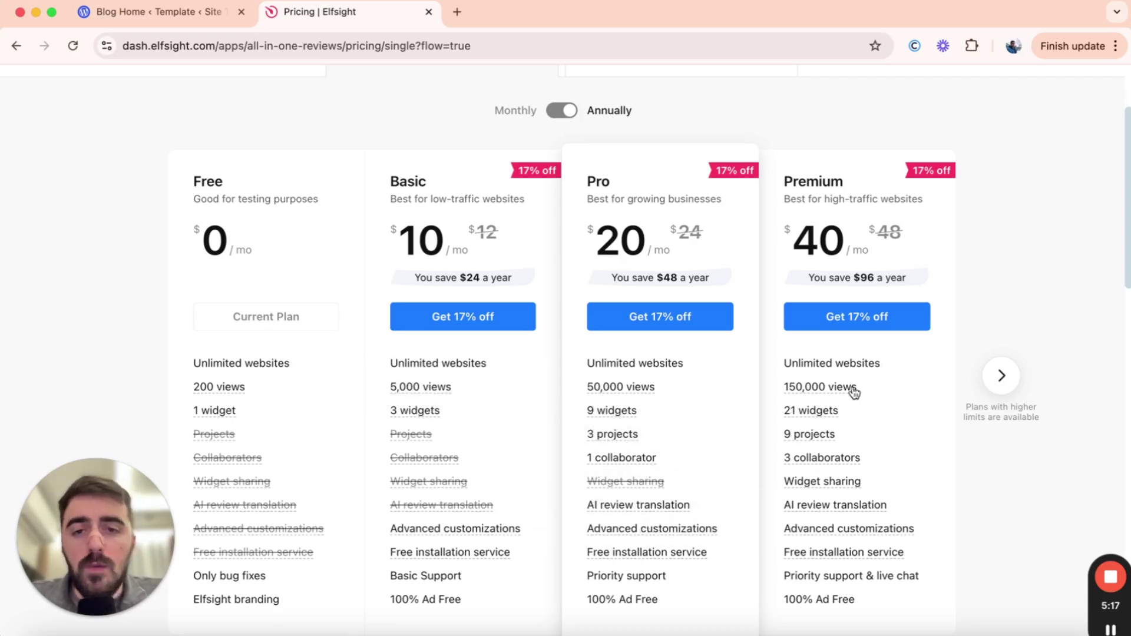
pyautogui.click(981, 375)
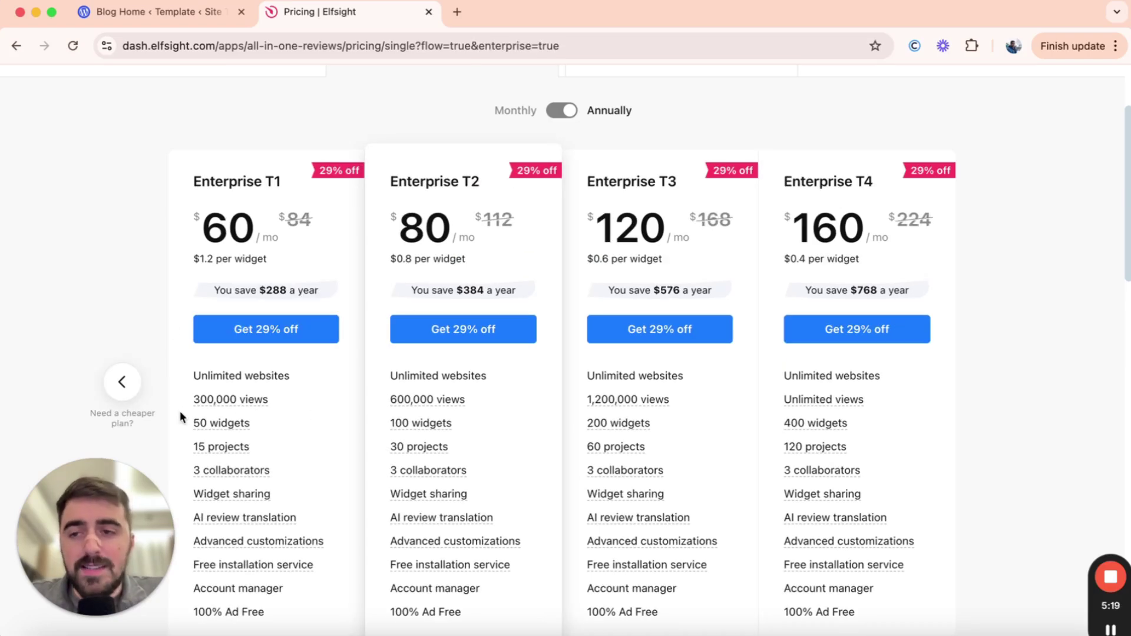
pyautogui.click(122, 382)
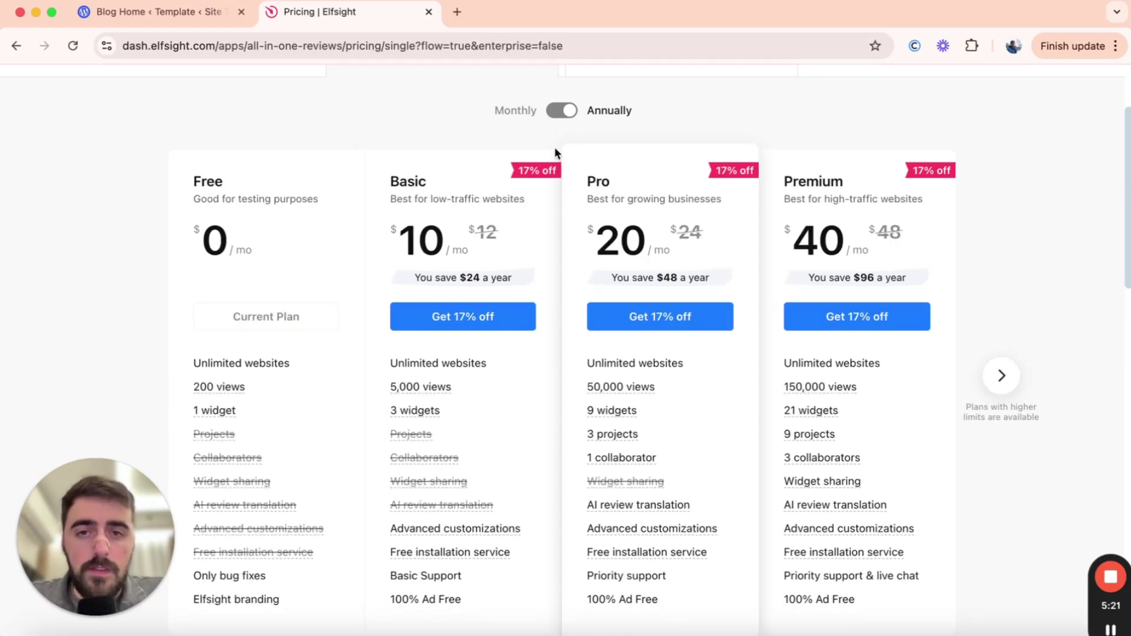
# Toggle the plan prices between monthly and annual billing, then return to the editor
pyautogui.click(561, 110)
pyautogui.click(562, 110)
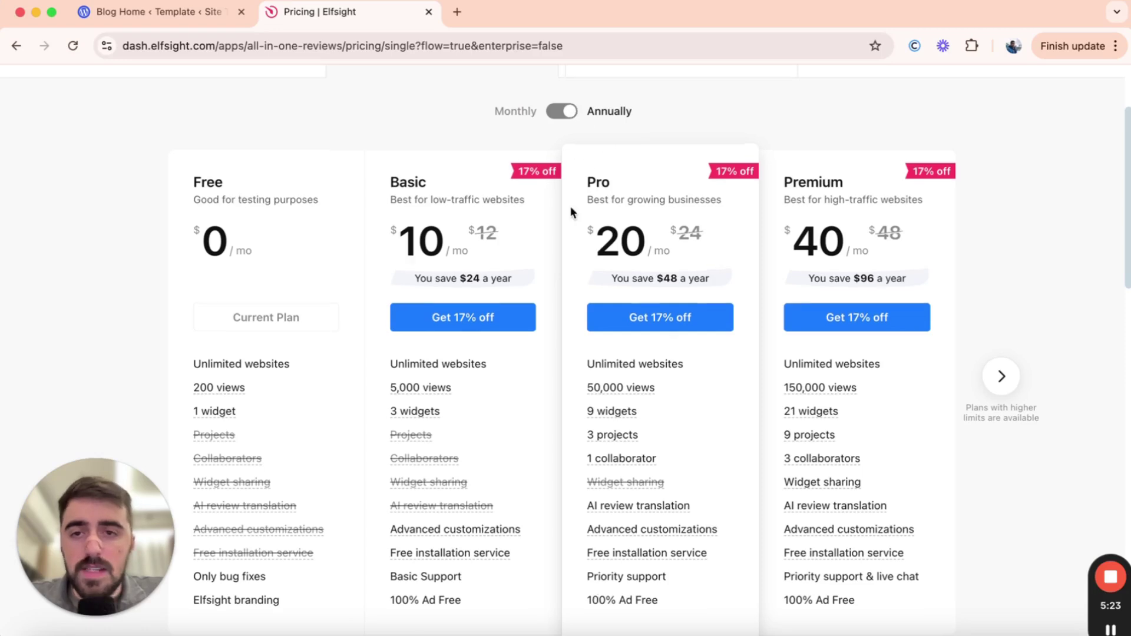
pyautogui.scroll(3, 570, 206)
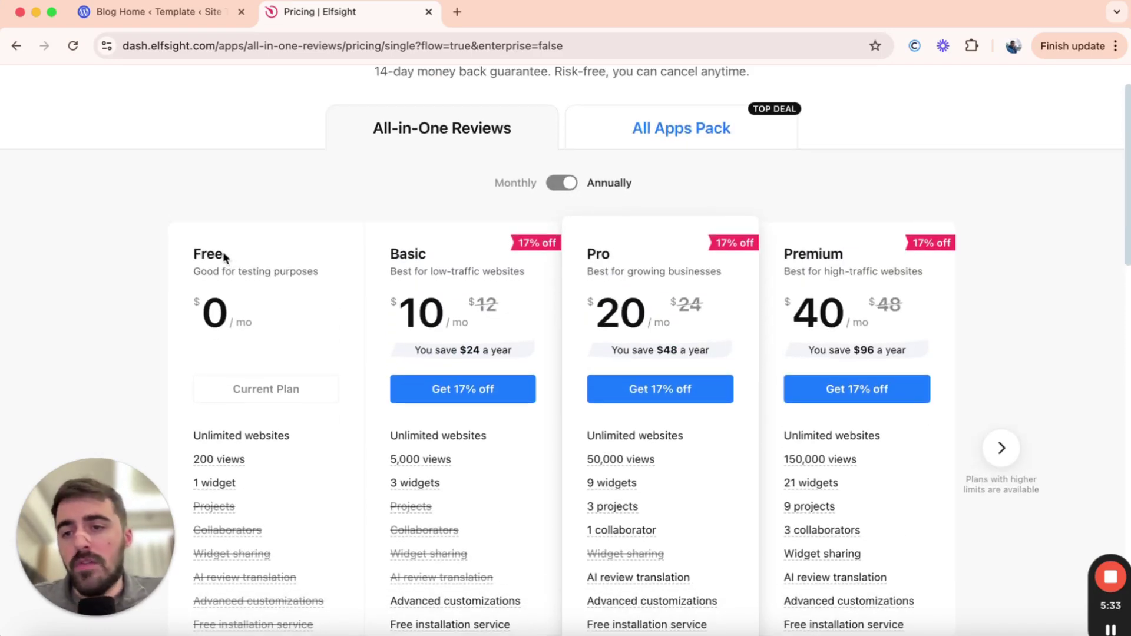
pyautogui.moveTo(1128, 126); pyautogui.dragTo(1129, 109)
# Leave the pricing page and widget editor, copy the saved widget's embed code, and return to WordPress
pyautogui.click(1100, 91)
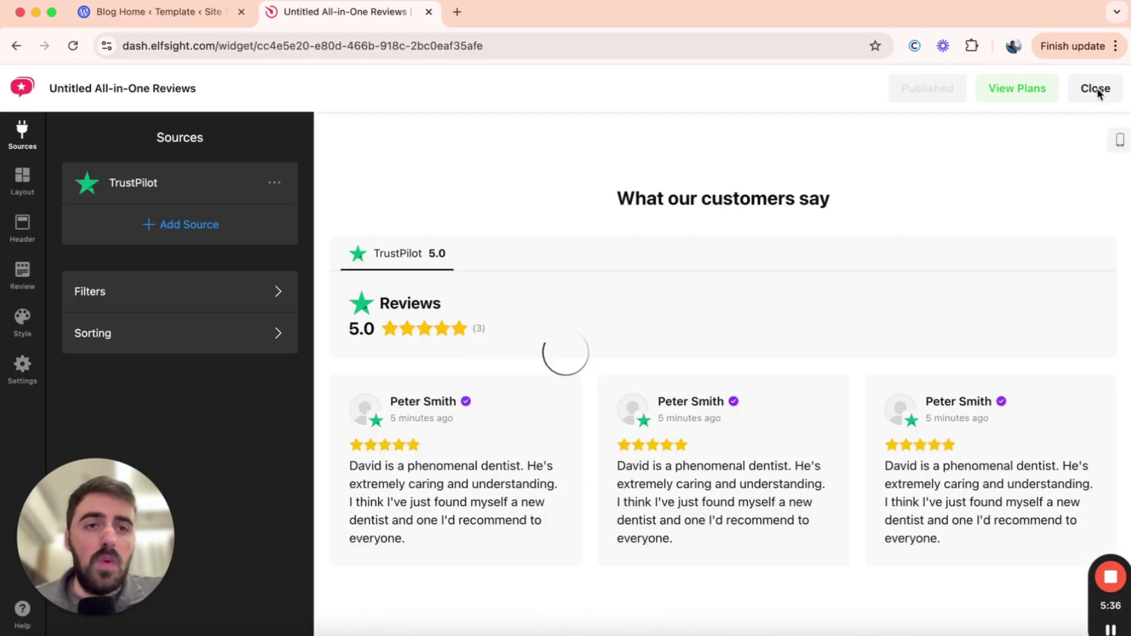
pyautogui.click(1096, 89)
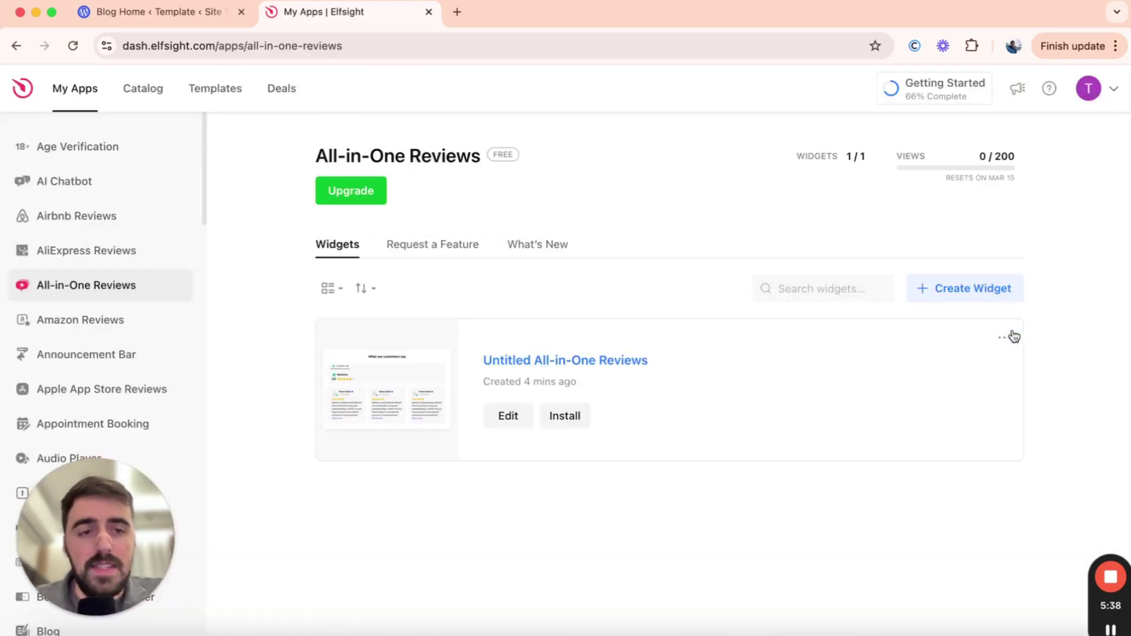
pyautogui.click(1002, 337)
pyautogui.click(950, 372)
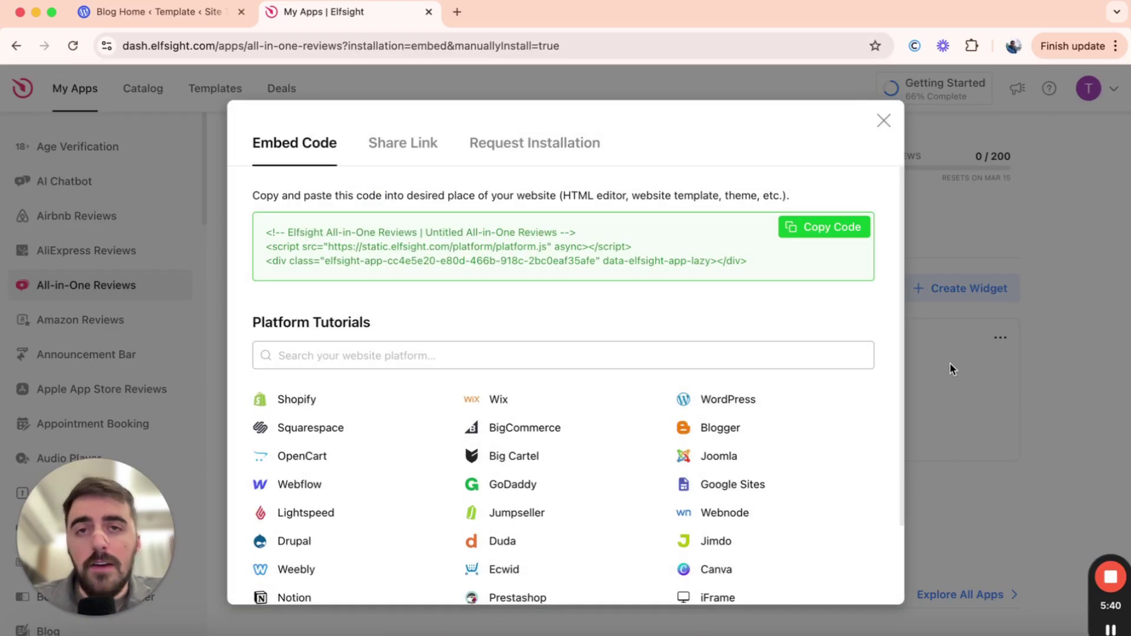
pyautogui.click(825, 227)
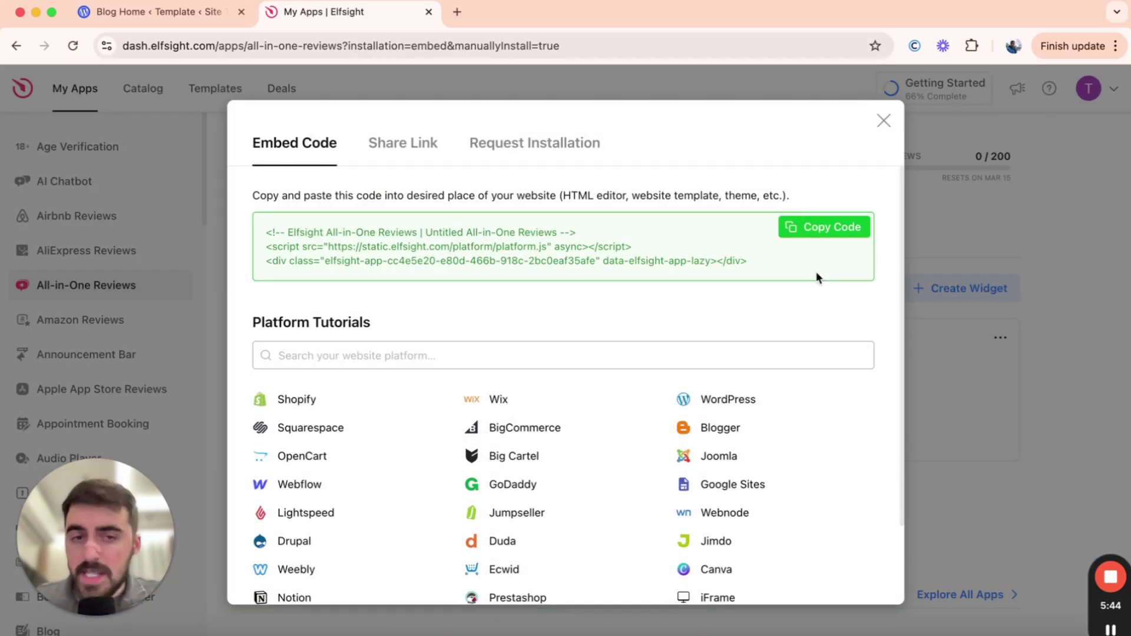
pyautogui.click(832, 228)
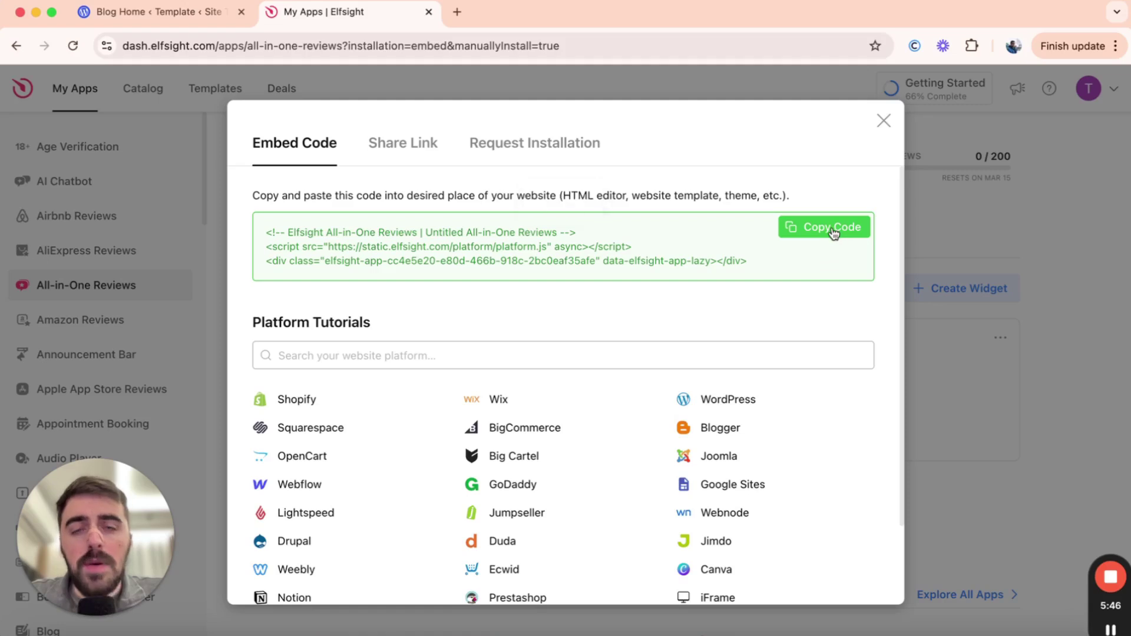
pyautogui.click(176, 17)
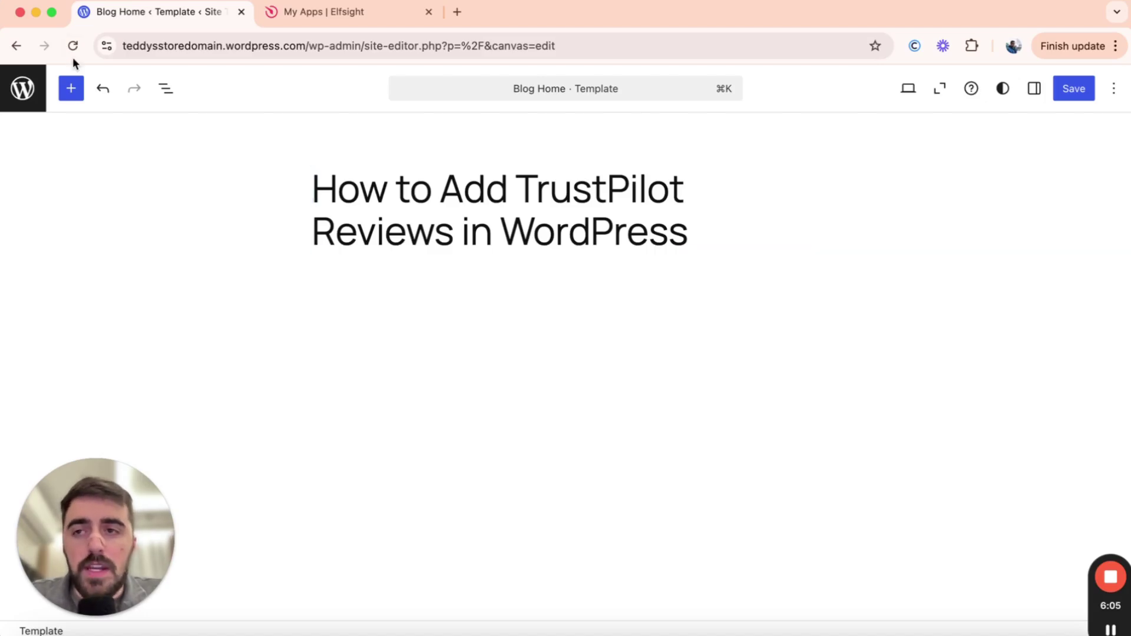
# Search the block library for 'html' to find the Custom HTML block
pyautogui.click(71, 88)
pyautogui.click(93, 174)
pyautogui.write('html')
pyautogui.moveTo(53, 257)
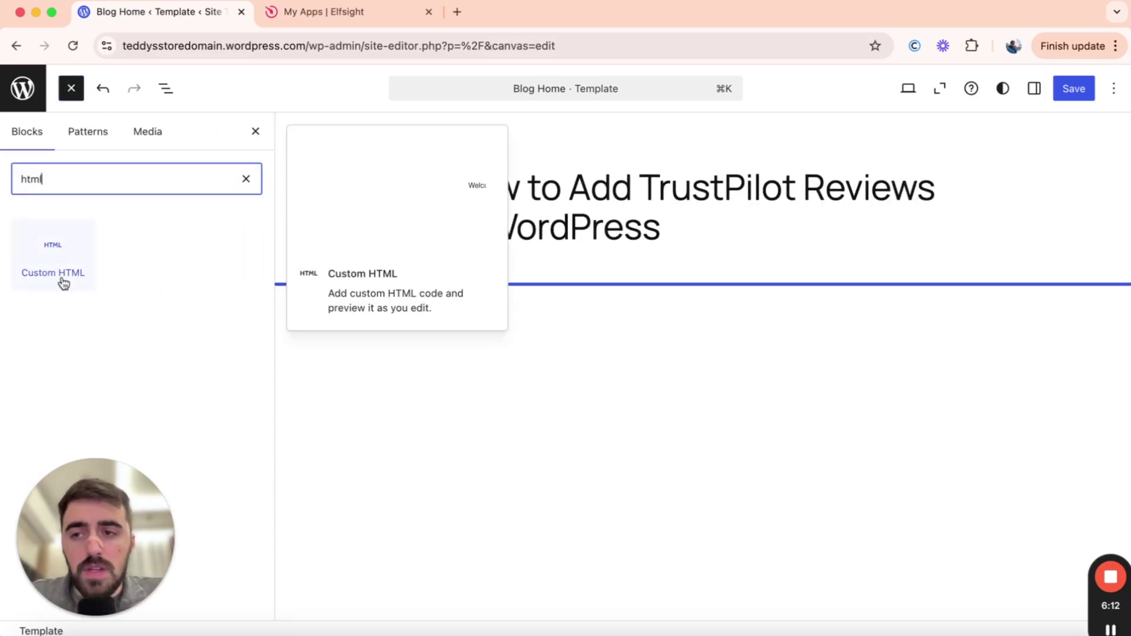
# Insert a Custom HTML block on a new line right after the TrustPilot reviews heading
pyautogui.click(703, 235)
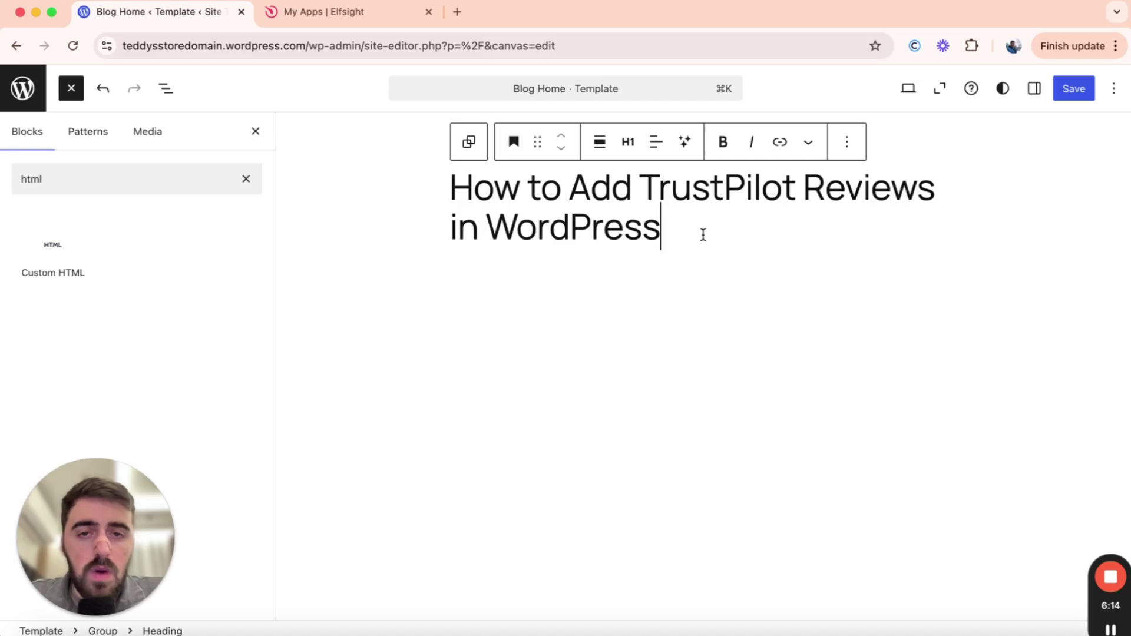
pyautogui.press('Return')
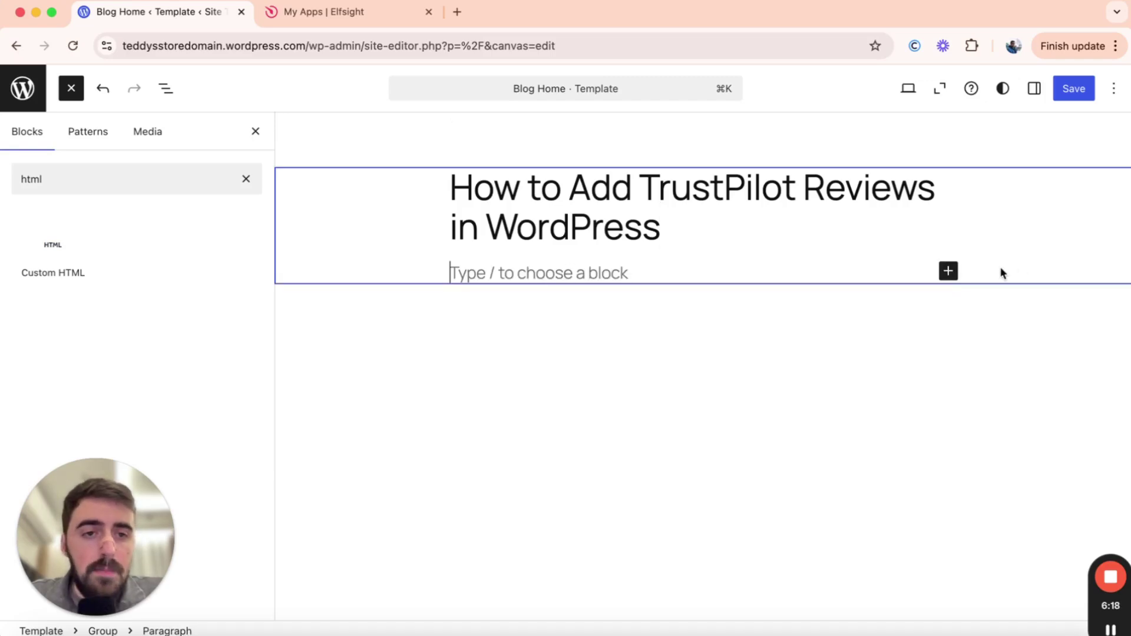
pyautogui.click(948, 272)
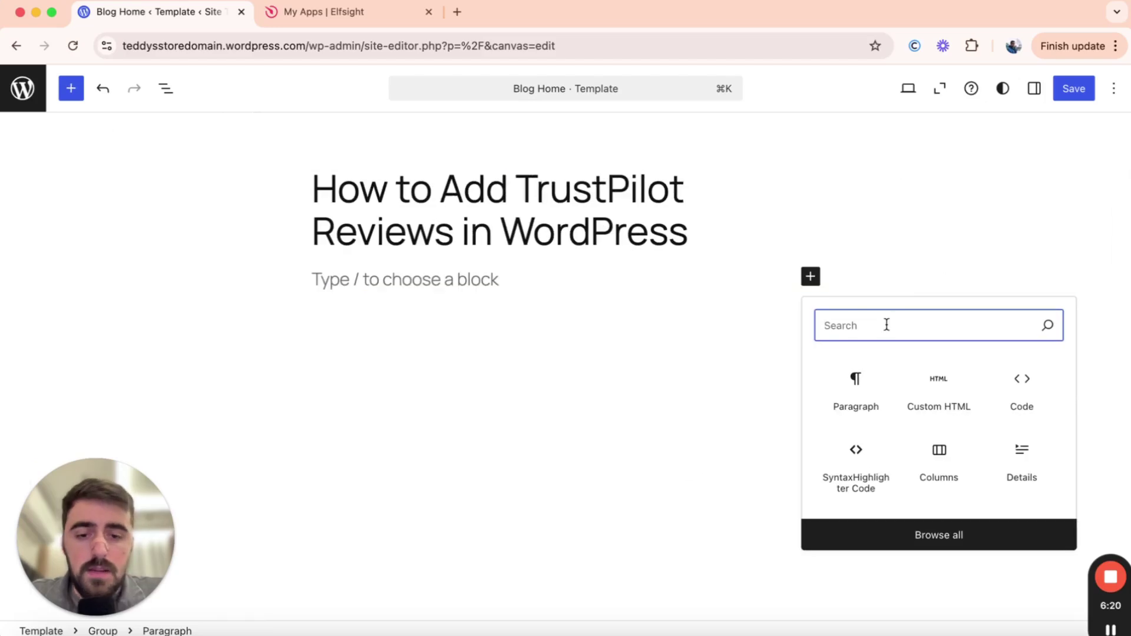
pyautogui.write('html')
pyautogui.click(840, 380)
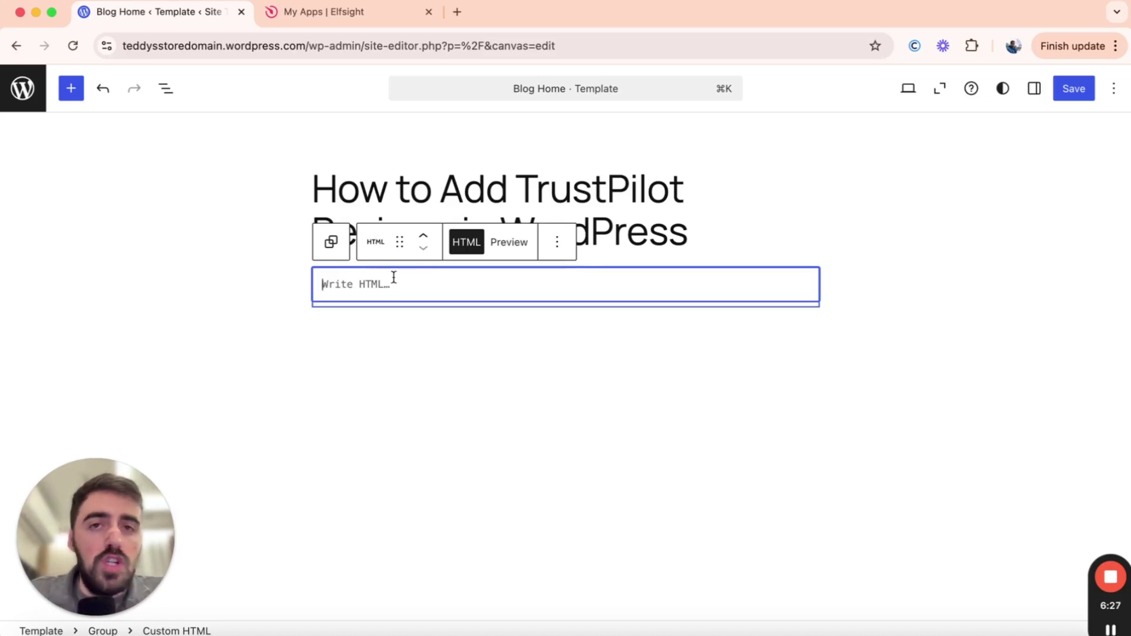
# Paste the embed code into the Custom HTML block and preview the TrustPilot carousel, paging through reviews
pyautogui.press('super+v')
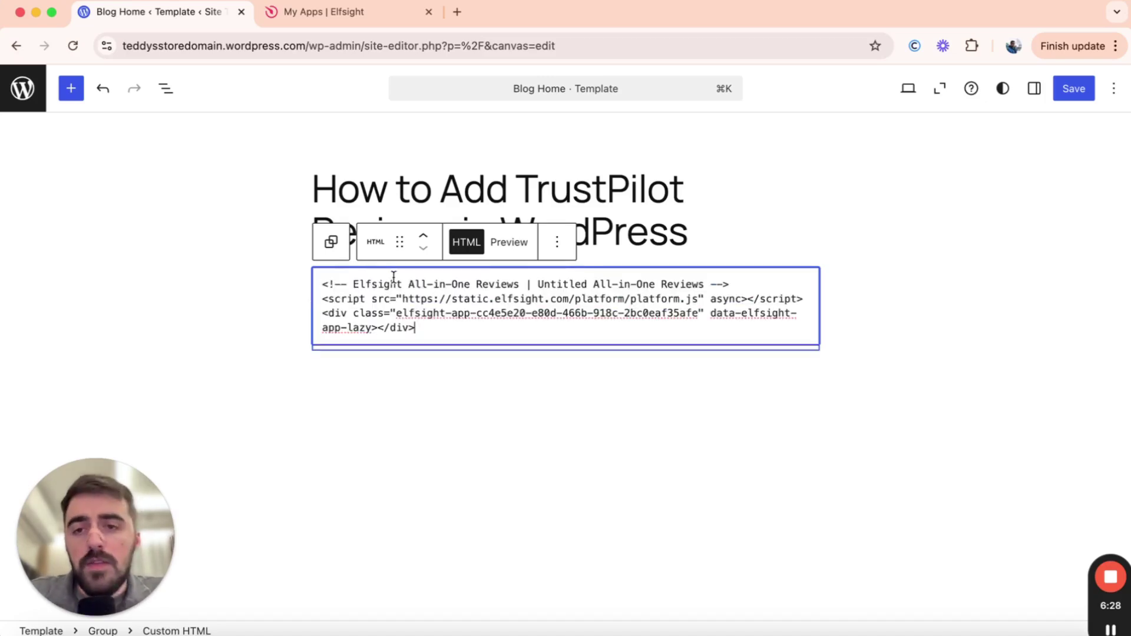
pyautogui.click(509, 242)
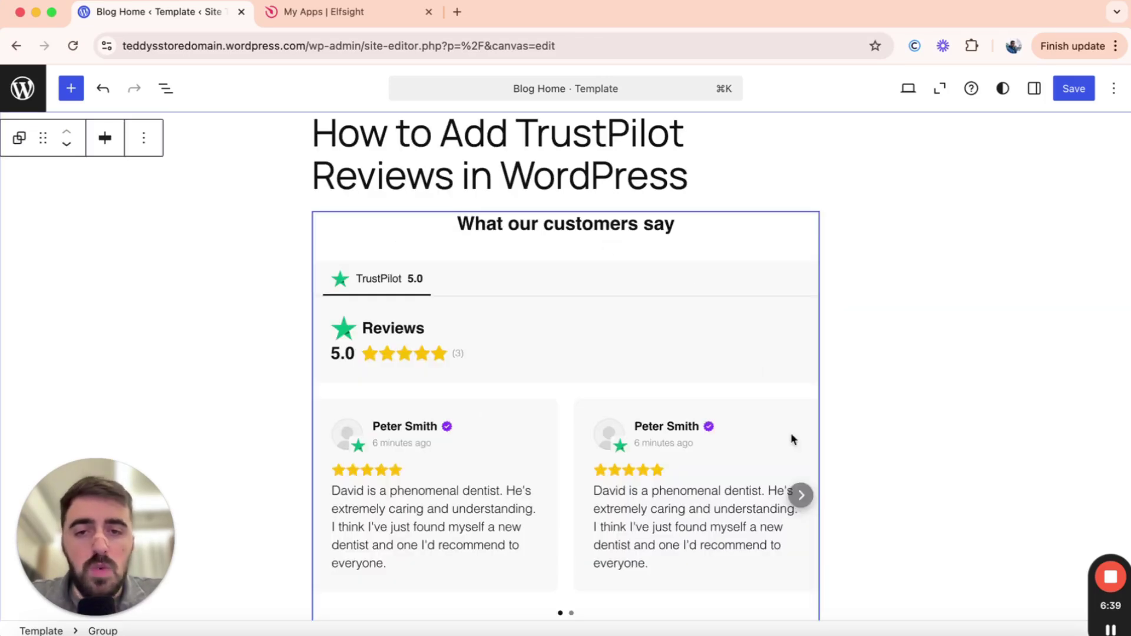
pyautogui.click(801, 495)
pyautogui.click(329, 496)
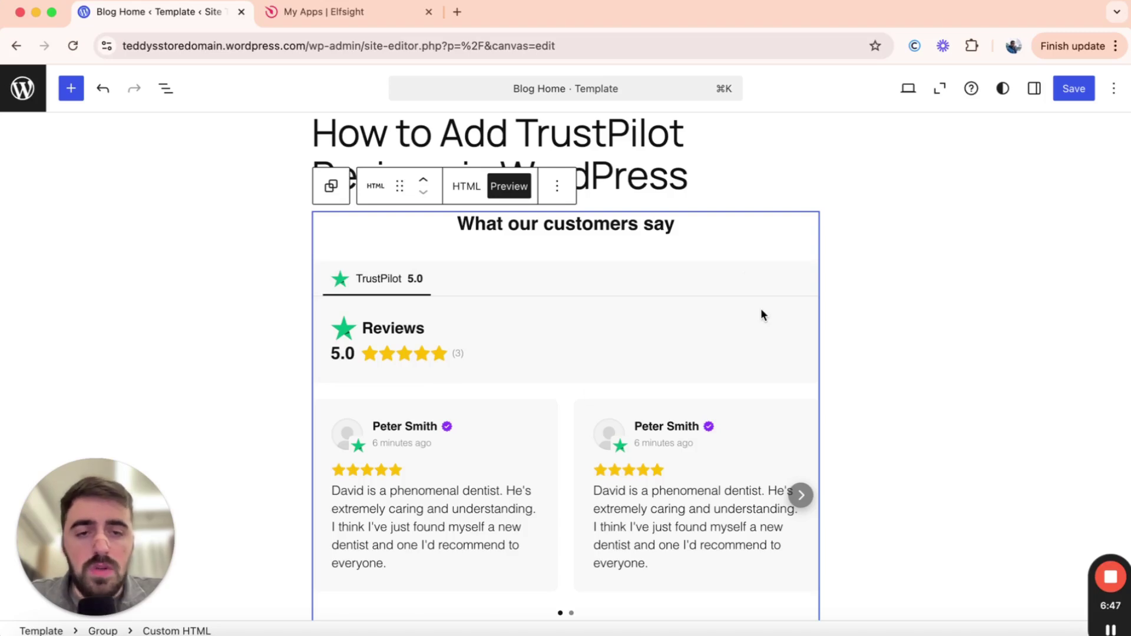
pyautogui.click(841, 155)
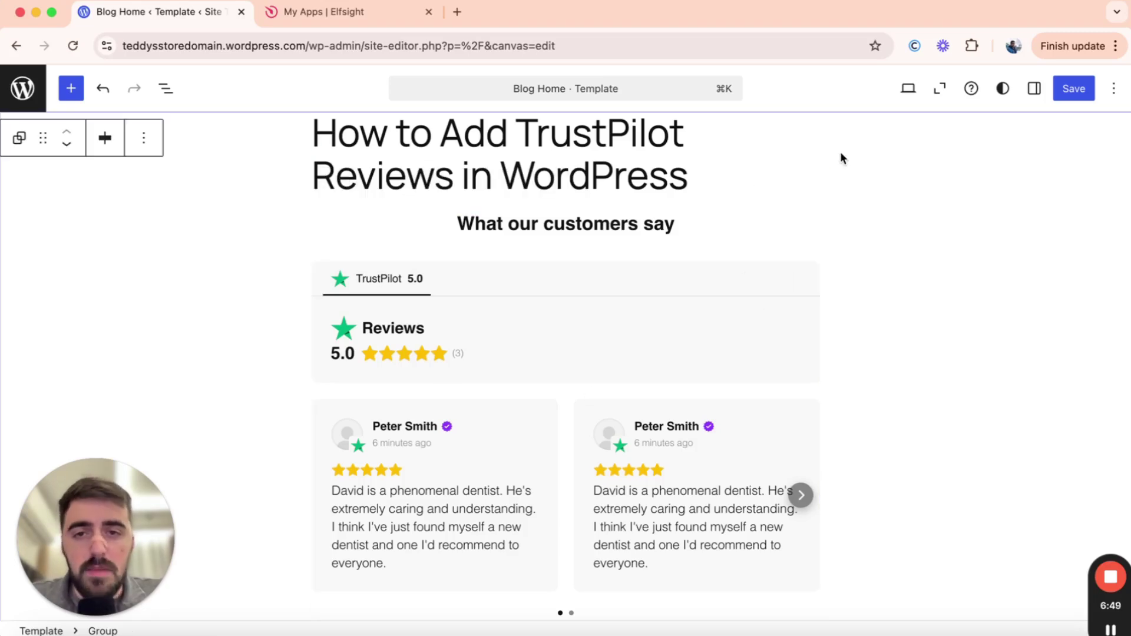